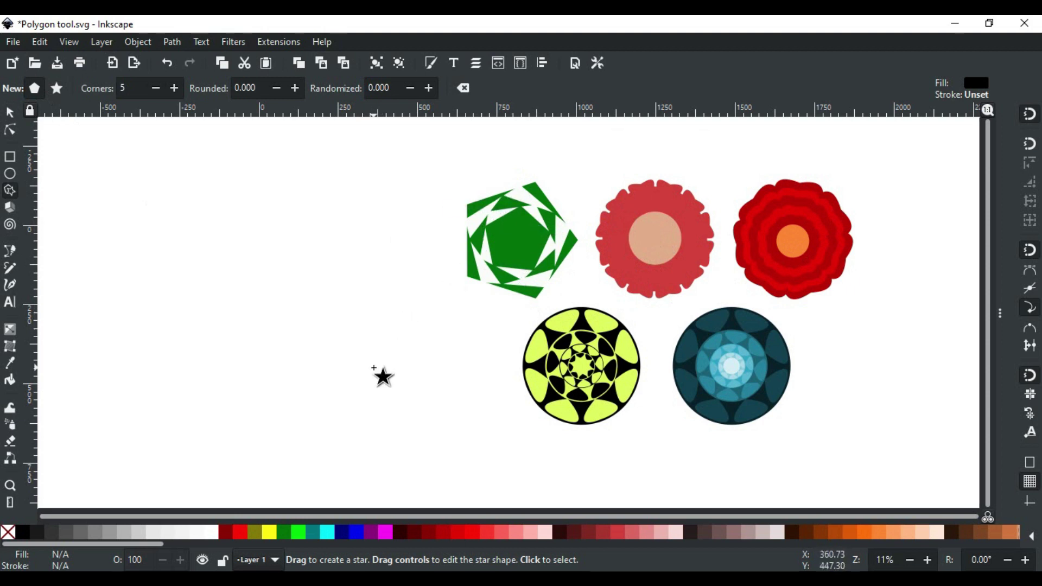
# Draw a five-corner polygon about 684 × 709 mm on the empty canvas area with a Green (#008000) fill
pyautogui.click(281, 536)
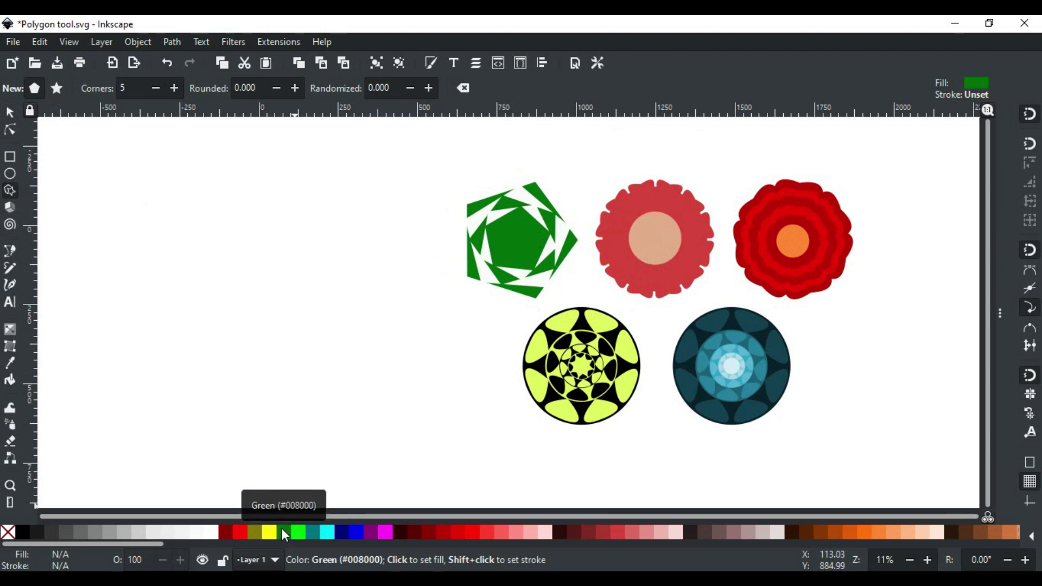
pyautogui.hotkey('ctrl', 'z')
pyautogui.moveTo(202, 323); pyautogui.dragTo(245, 433)
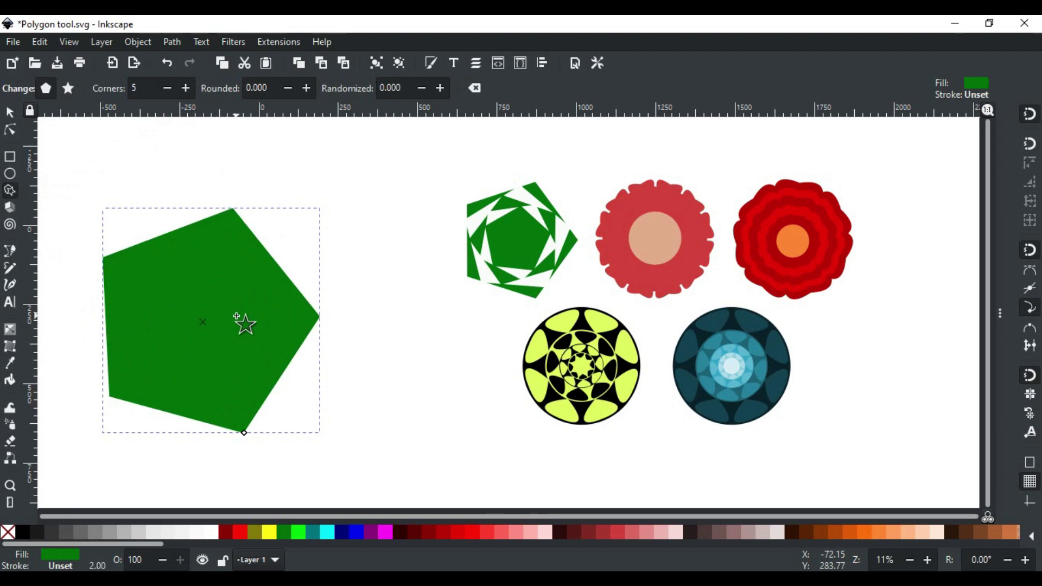
# Duplicate the green pentagon, fill the copy white, rotate it slightly and shrink it around its centre to about 633 × 608 mm
pyautogui.click(296, 62)
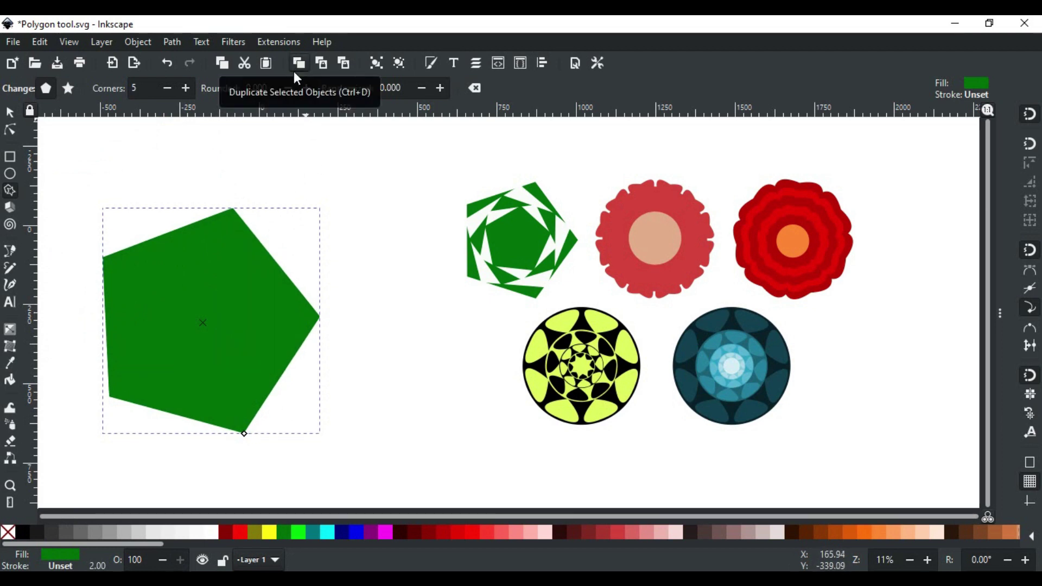
pyautogui.click(210, 534)
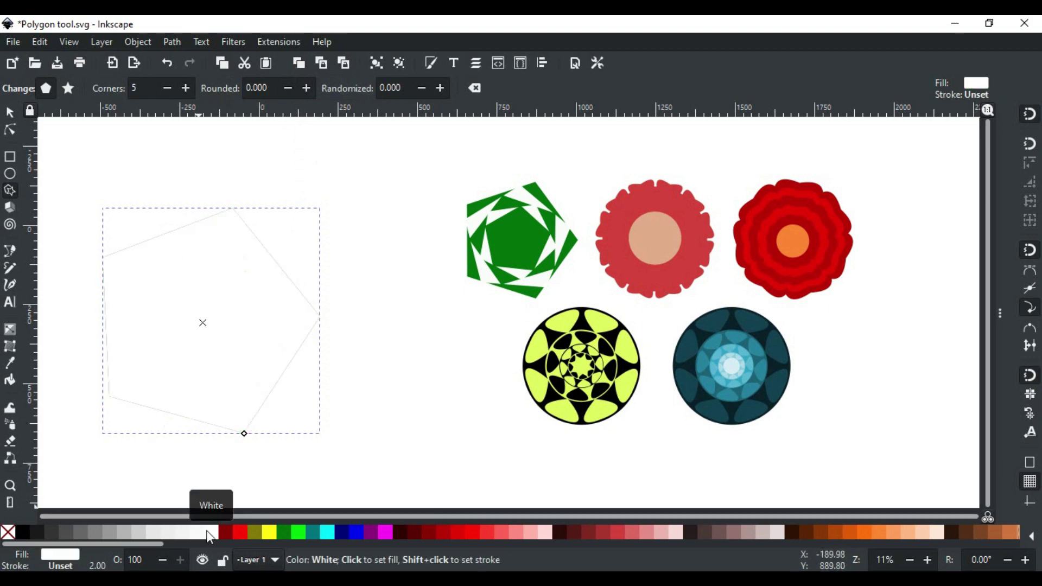
pyautogui.press('s')
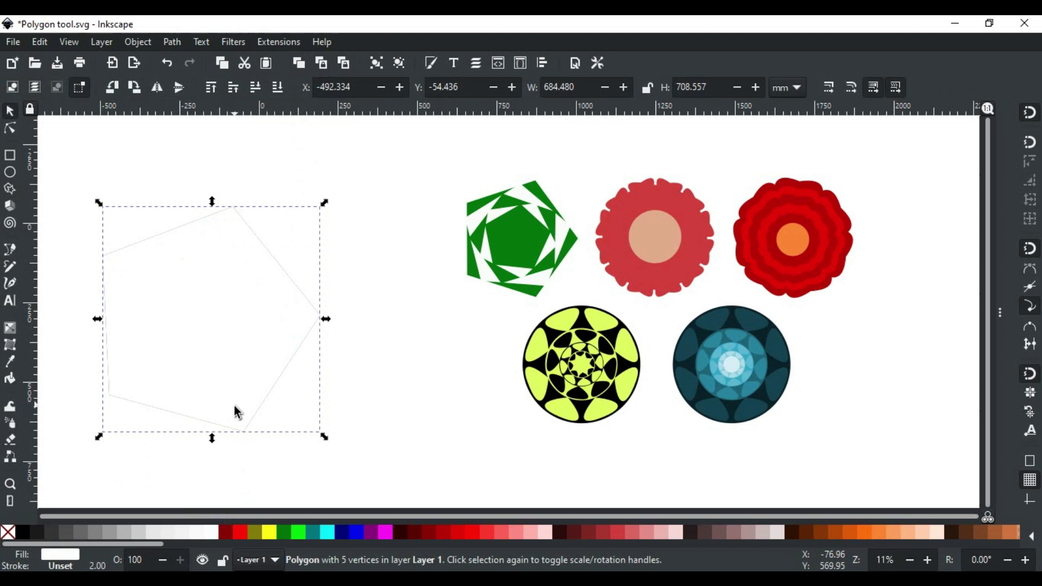
pyautogui.click(235, 368)
pyautogui.moveTo(326, 441); pyautogui.dragTo(307, 417)
pyautogui.click(248, 373)
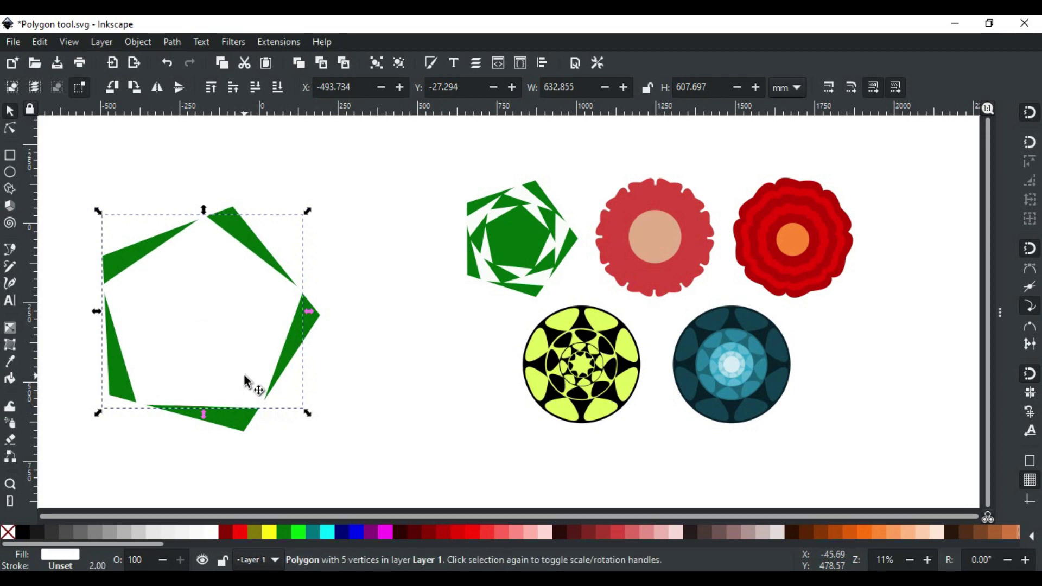
# Duplicate the white pentagon, fill the copy Green (#008000), rotate it slightly and shrink it around its centre to about 525 × 545 mm
pyautogui.click(284, 532)
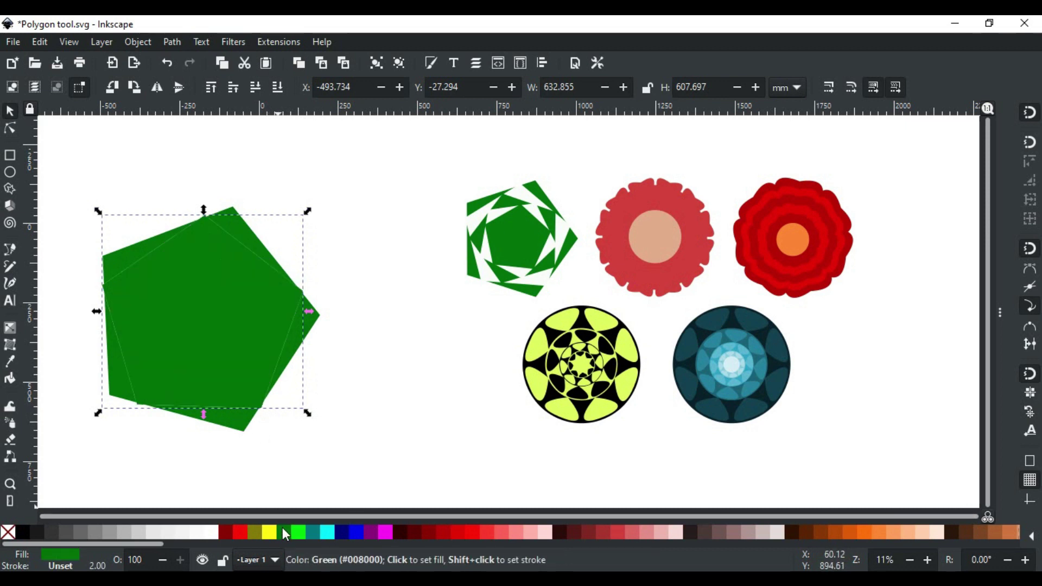
pyautogui.click(225, 314)
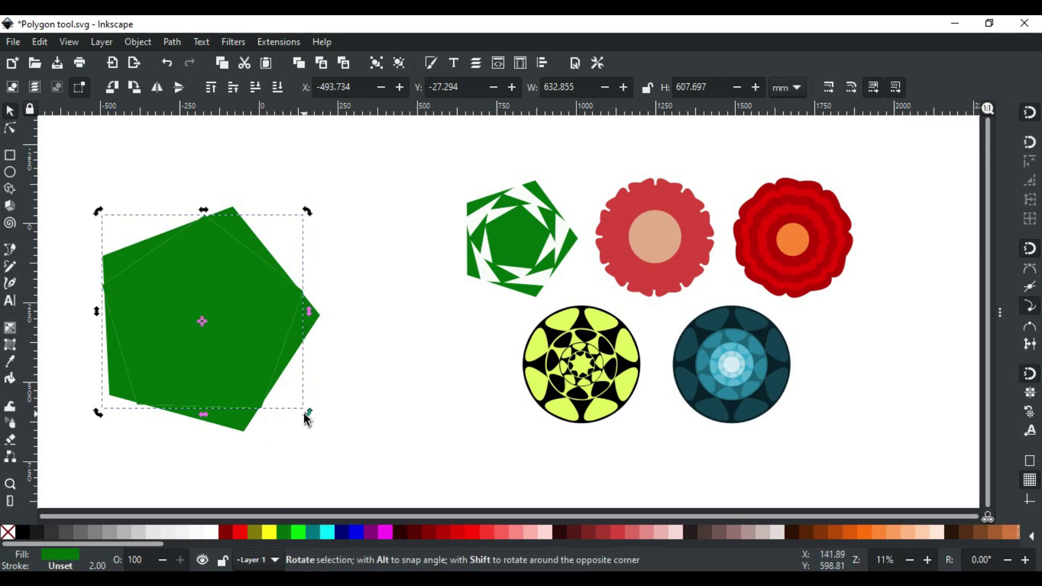
pyautogui.moveTo(305, 412); pyautogui.dragTo(325, 380)
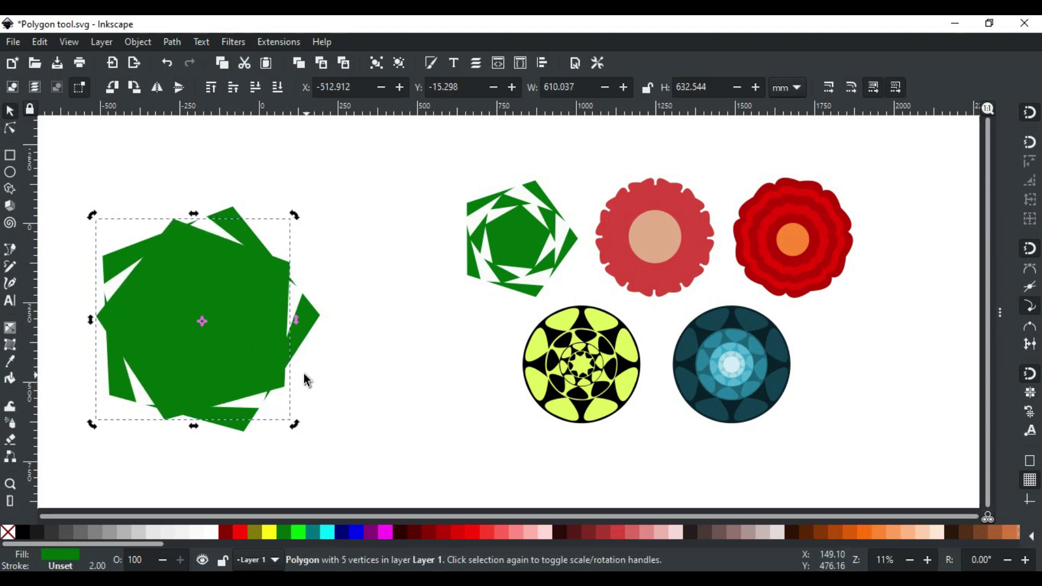
pyautogui.moveTo(293, 423); pyautogui.dragTo(287, 409)
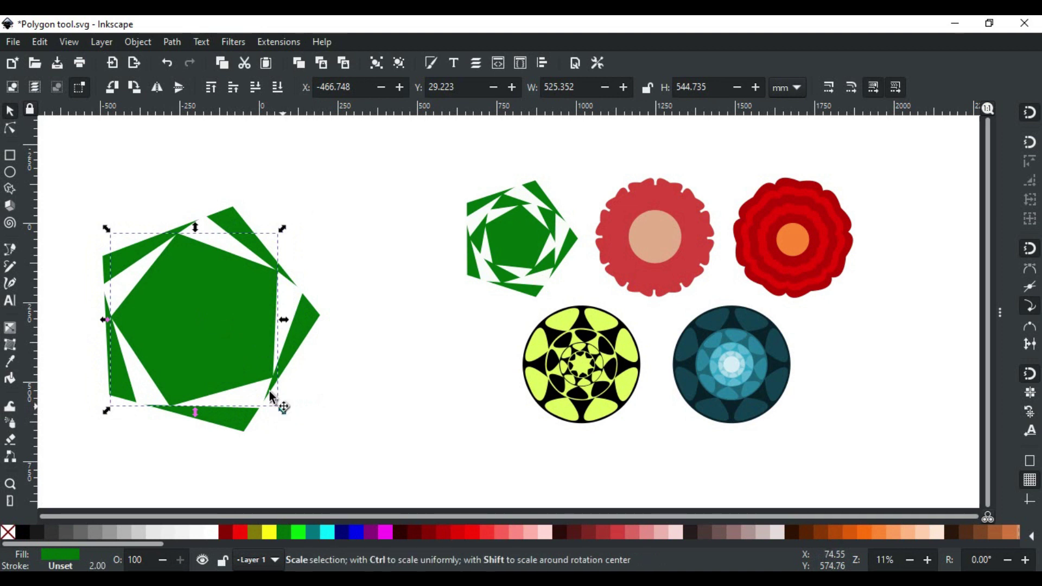
# Duplicate the inner green pentagon, fill the copy white, rotate it slightly and shrink it around its centre
pyautogui.click(215, 528)
pyautogui.click(214, 340)
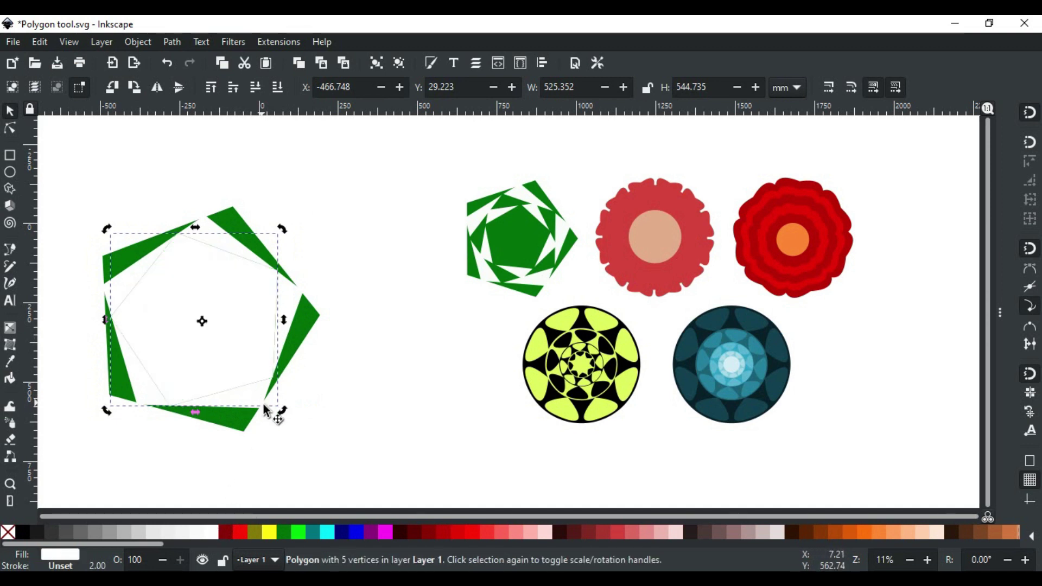
pyautogui.moveTo(287, 406); pyautogui.dragTo(299, 377)
pyautogui.click(228, 345)
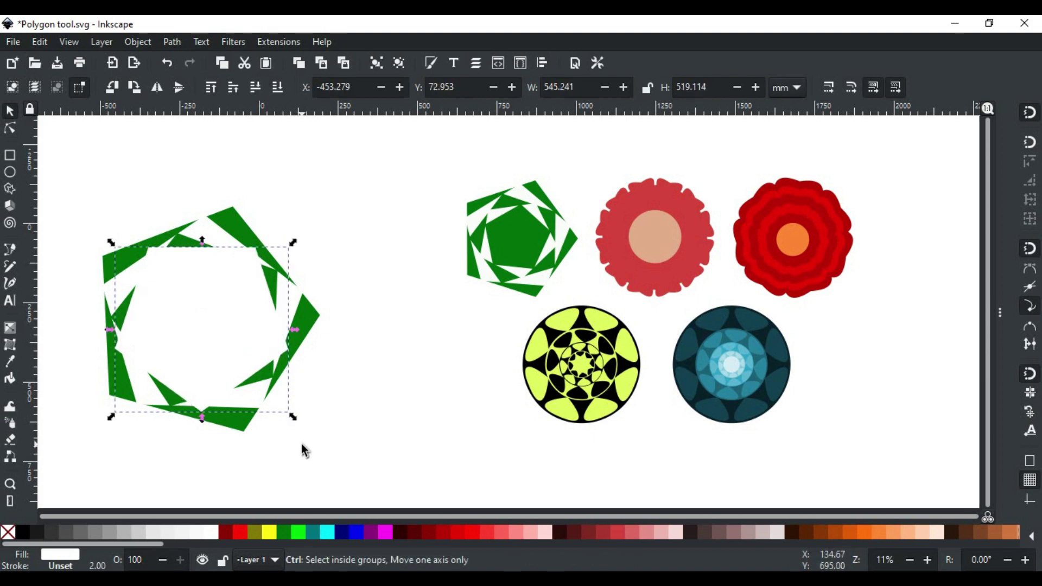
pyautogui.moveTo(295, 420); pyautogui.dragTo(285, 407)
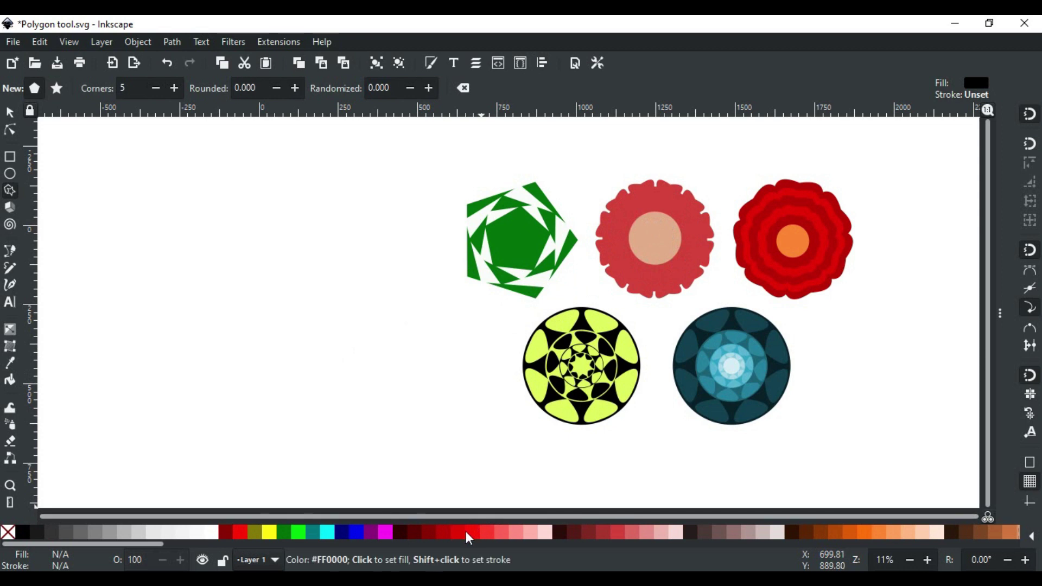
# Draw a large polygon with a muted red fill on the empty canvas area and set its corners to 12
pyautogui.click(621, 536)
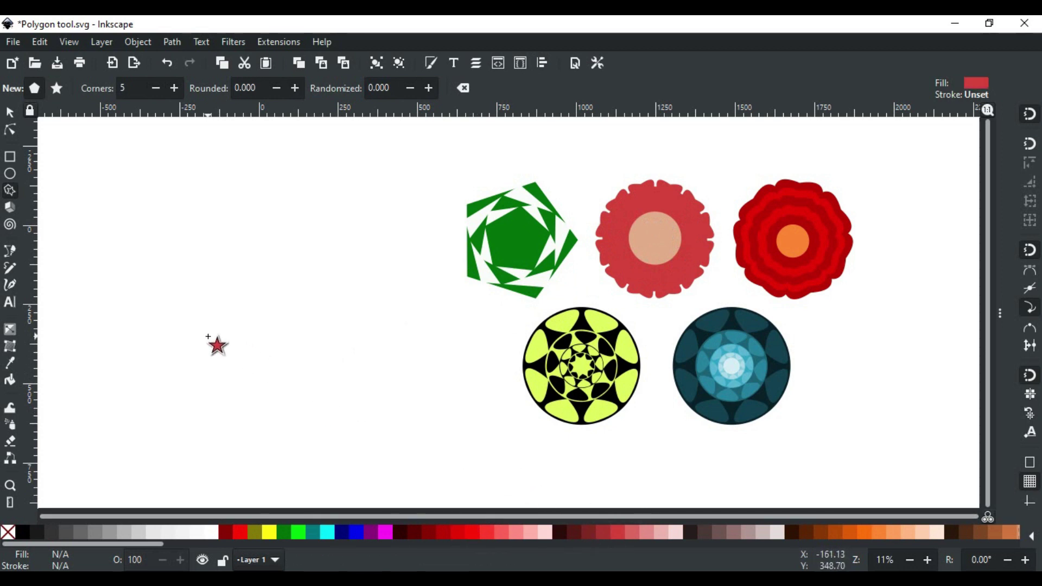
pyautogui.moveTo(195, 310); pyautogui.dragTo(273, 419)
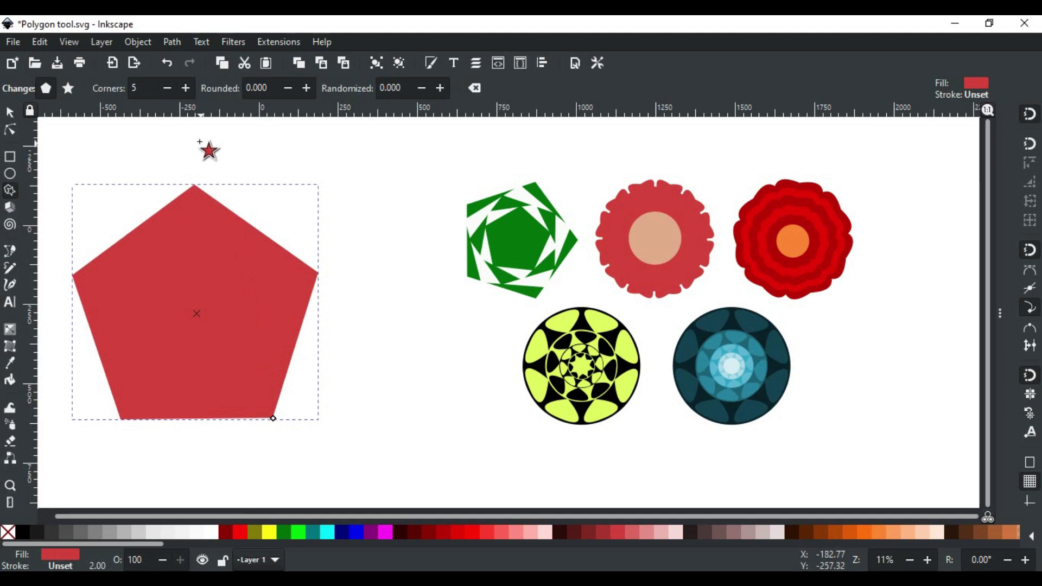
pyautogui.doubleClick(139, 94)
pyautogui.write('12')
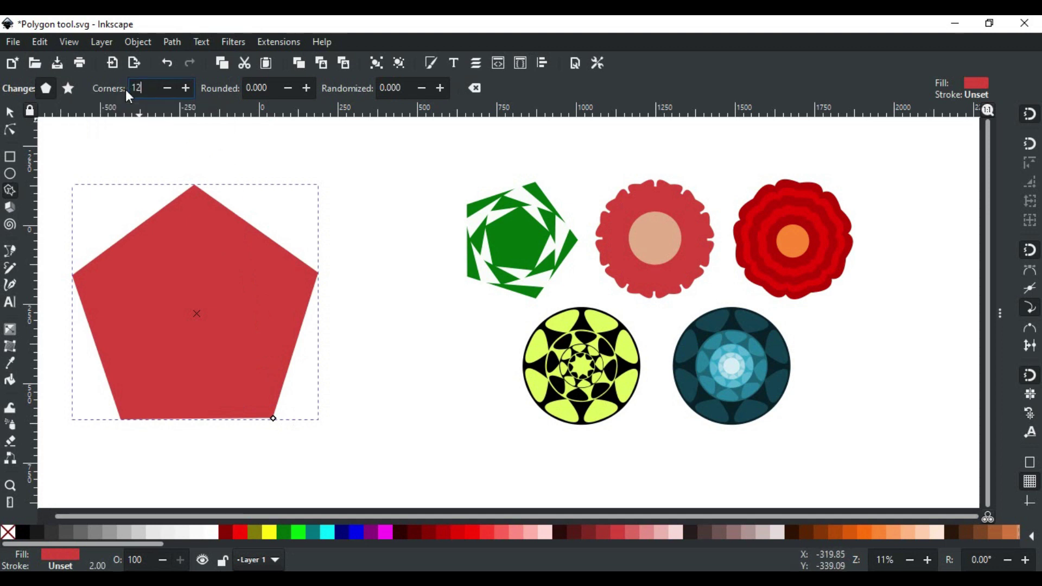
pyautogui.press('Return')
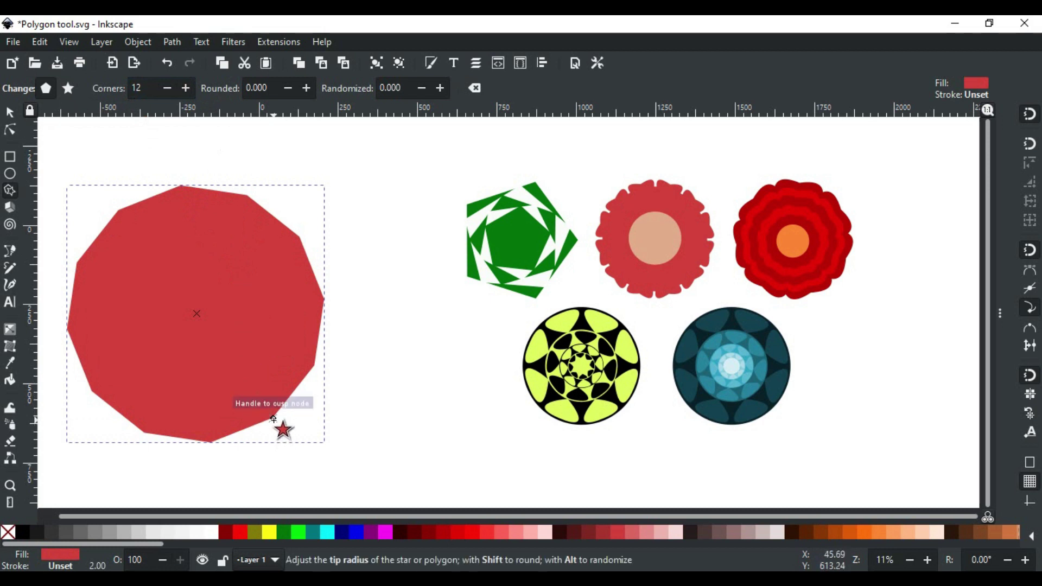
# Round the 12-corner polygon to about -5.424 for a scalloped flower shape and move it about 115 mm to the right
pyautogui.moveTo(273, 419); pyautogui.dragTo(103, 411)
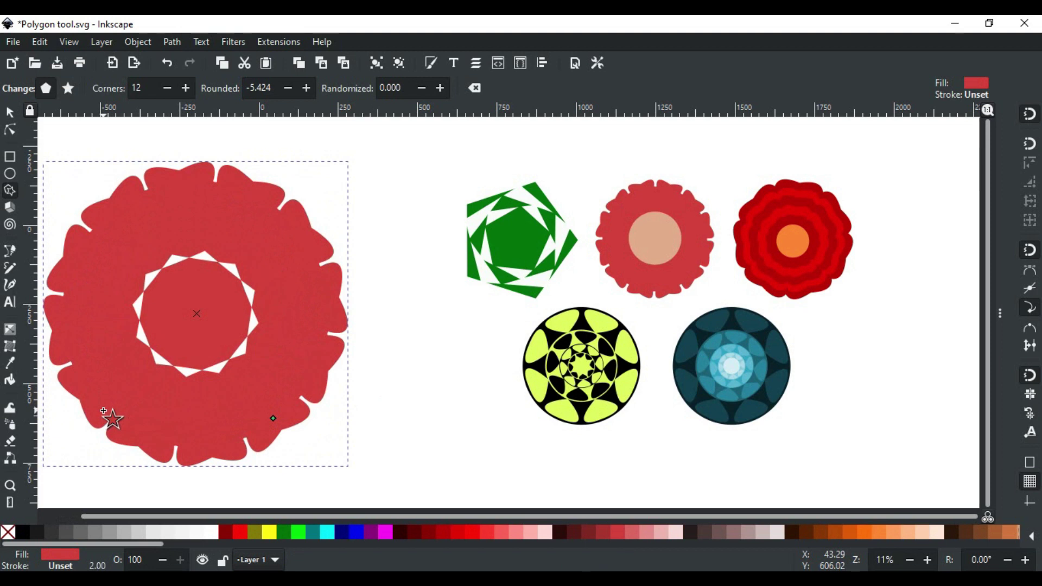
pyautogui.press('s')
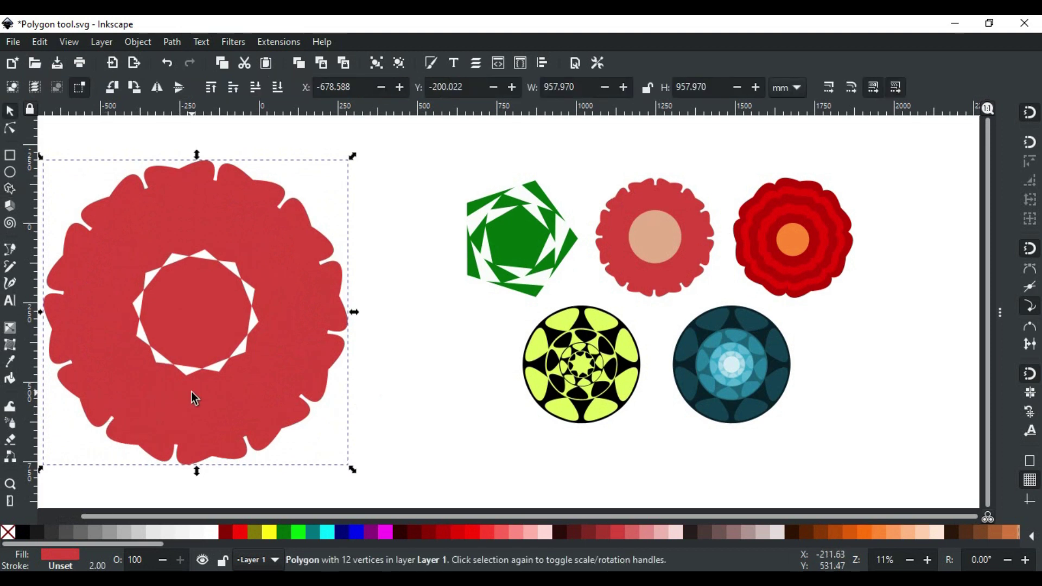
pyautogui.moveTo(226, 392); pyautogui.dragTo(268, 391)
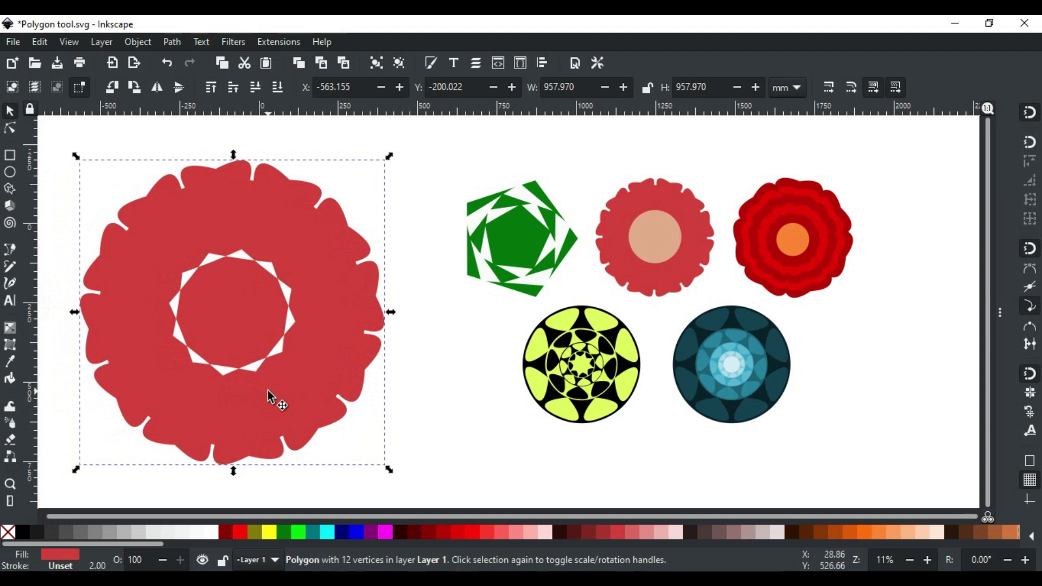
pyautogui.click(397, 396)
# Draw a circle with a radius of about 153 mm beside the flower and fill it light orange
pyautogui.click(9, 174)
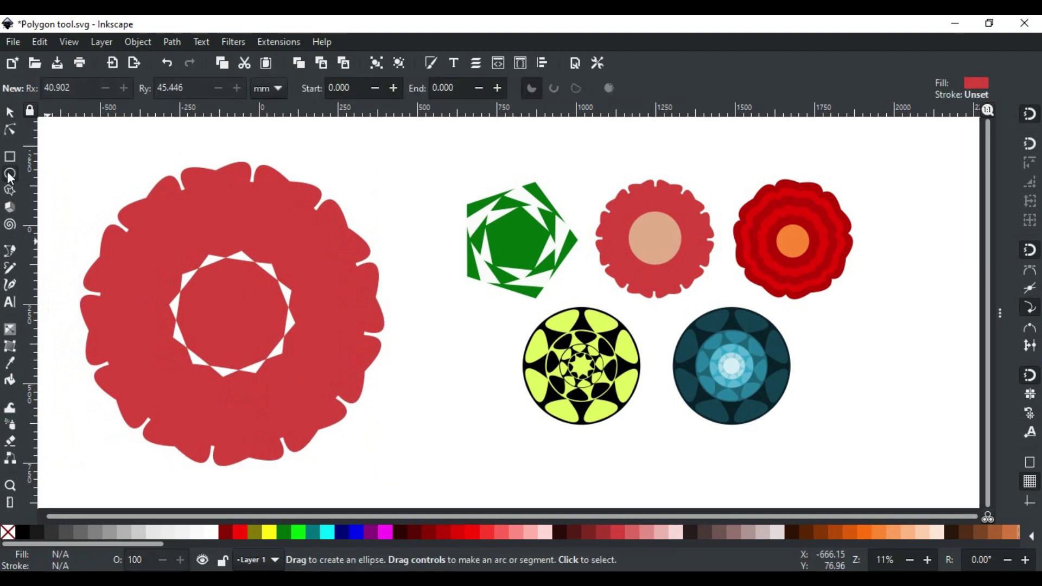
pyautogui.moveTo(415, 376); pyautogui.dragTo(513, 475)
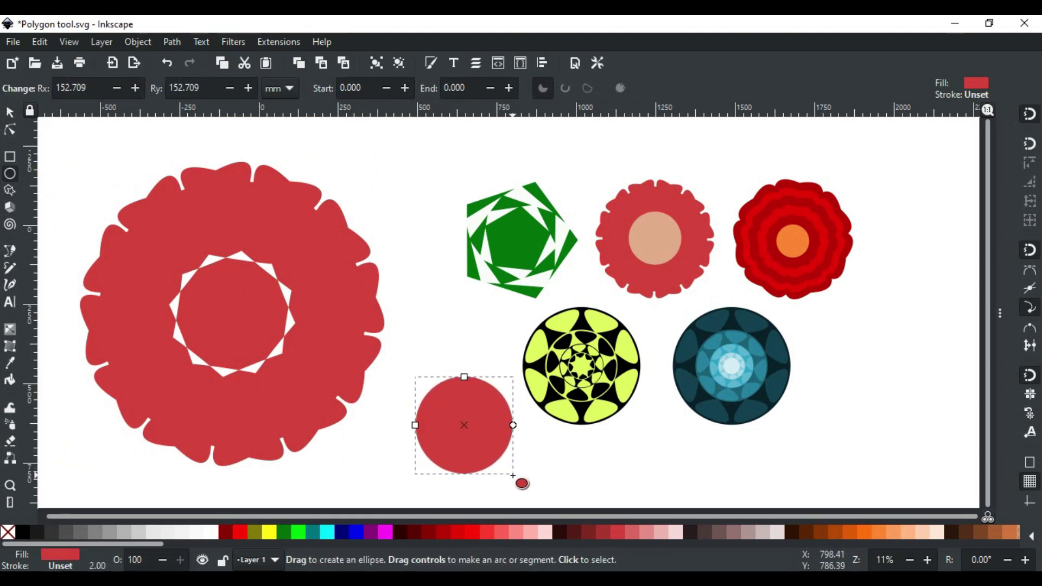
pyautogui.click(895, 537)
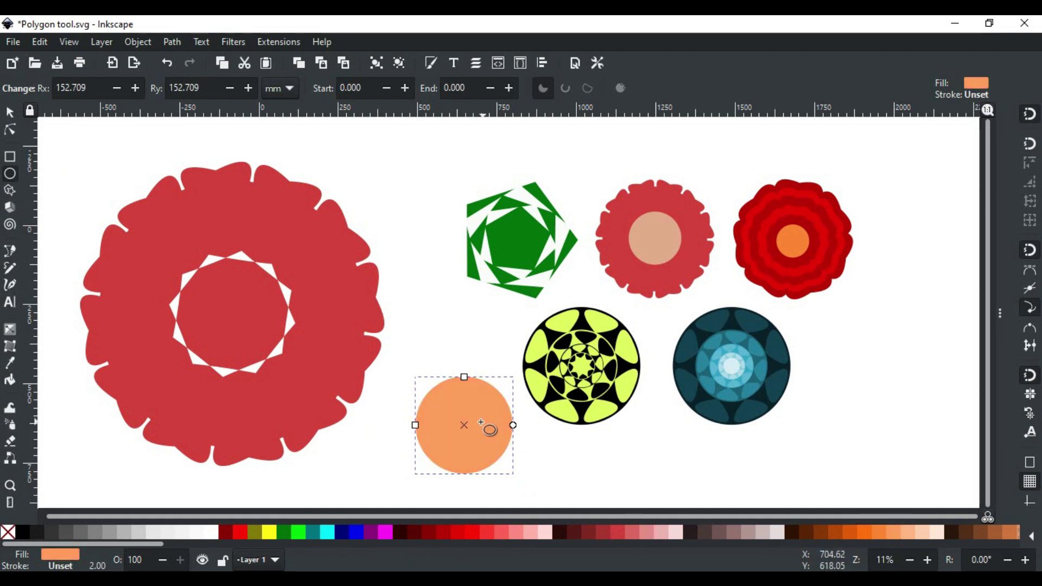
# Move the light orange circle onto the flower's centre and enlarge it to about 440 mm across to cover the hole
pyautogui.press('s')
pyautogui.moveTo(460, 438); pyautogui.dragTo(224, 332)
pyautogui.moveTo(283, 370); pyautogui.dragTo(332, 391)
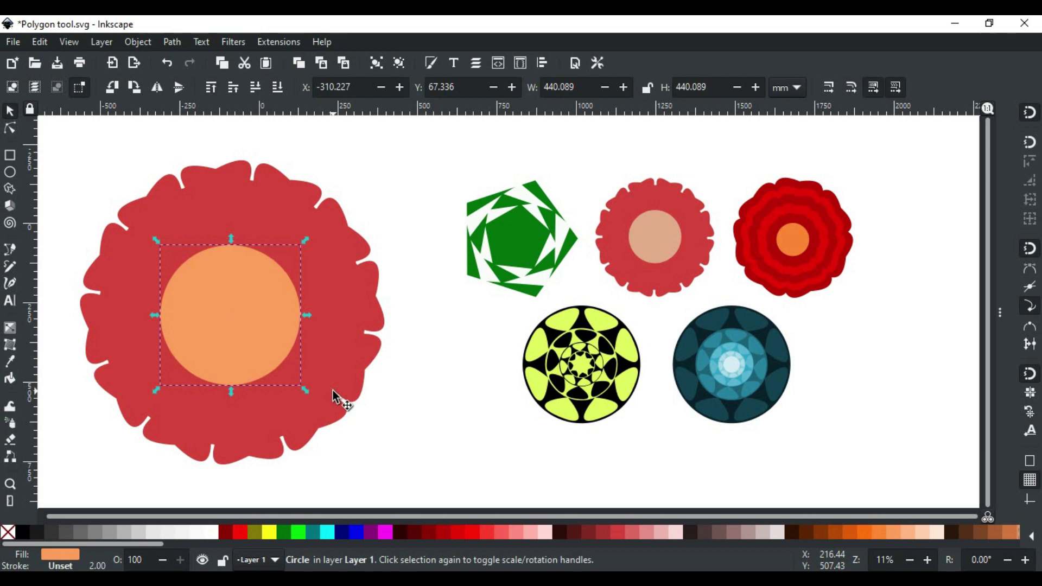
pyautogui.click(412, 402)
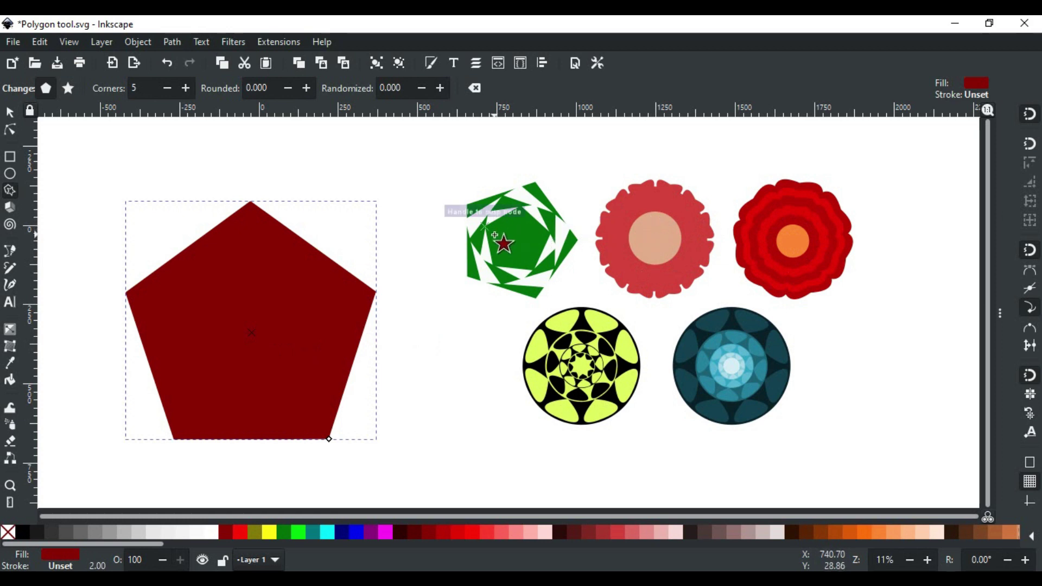
# Set the dark red polygon's corners to 8 and round it to about -3.380 for a petal-like outline
pyautogui.doubleClick(135, 89)
pyautogui.write('8')
pyautogui.press('Return')
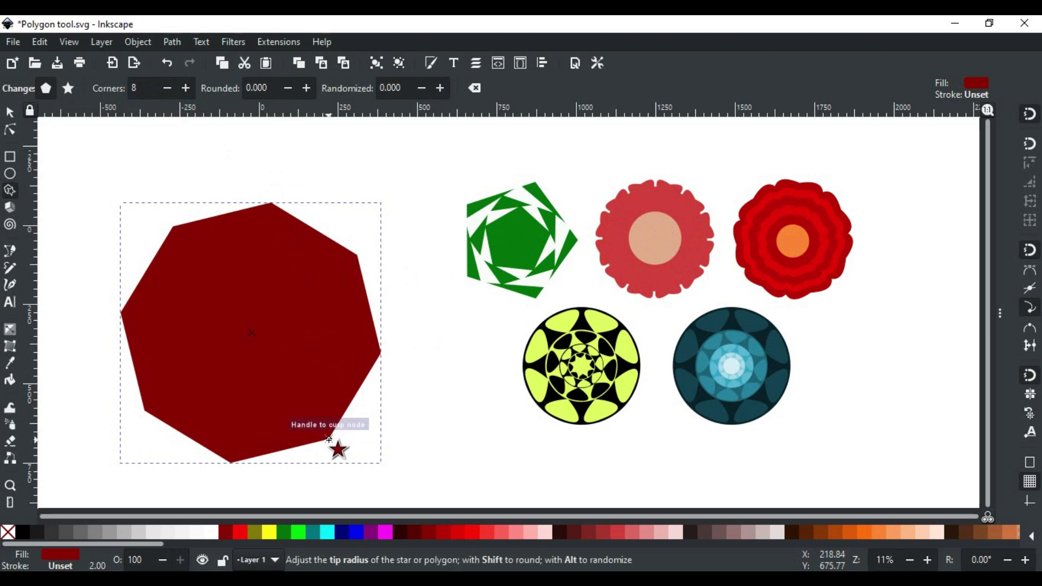
pyautogui.moveTo(329, 439); pyautogui.dragTo(173, 427)
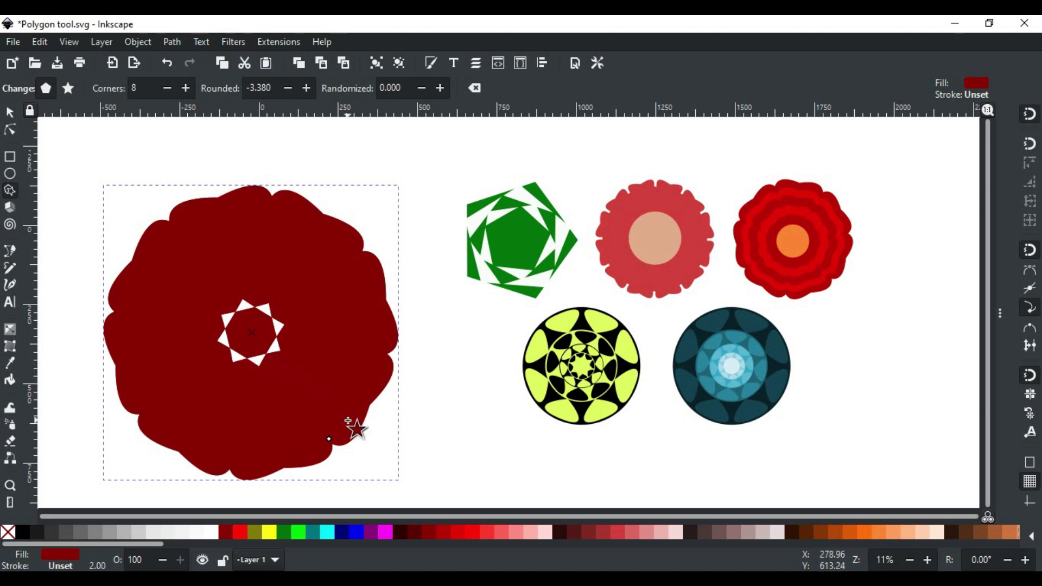
# Stack two concentric copies on the dark red flower: a lighter red one about 814 mm wide and a dark red one about 701 mm wide
pyautogui.click(441, 532)
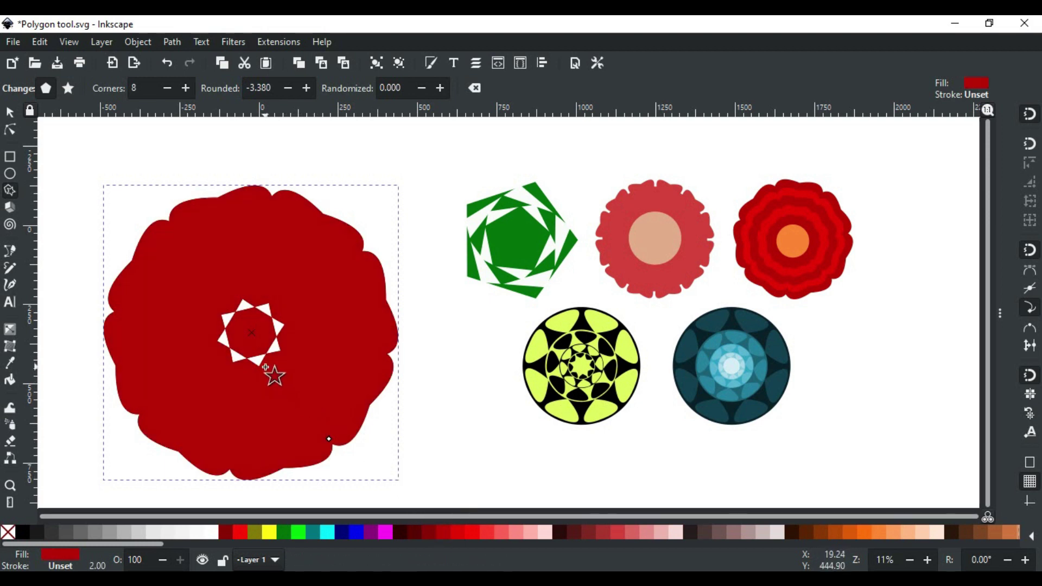
pyautogui.press('space')
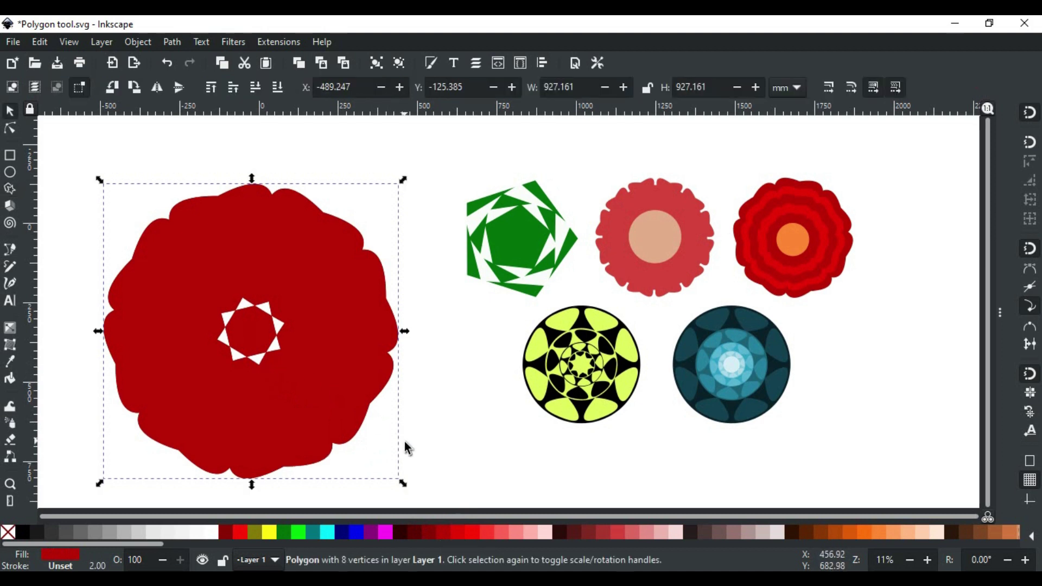
pyautogui.moveTo(404, 483); pyautogui.dragTo(389, 464)
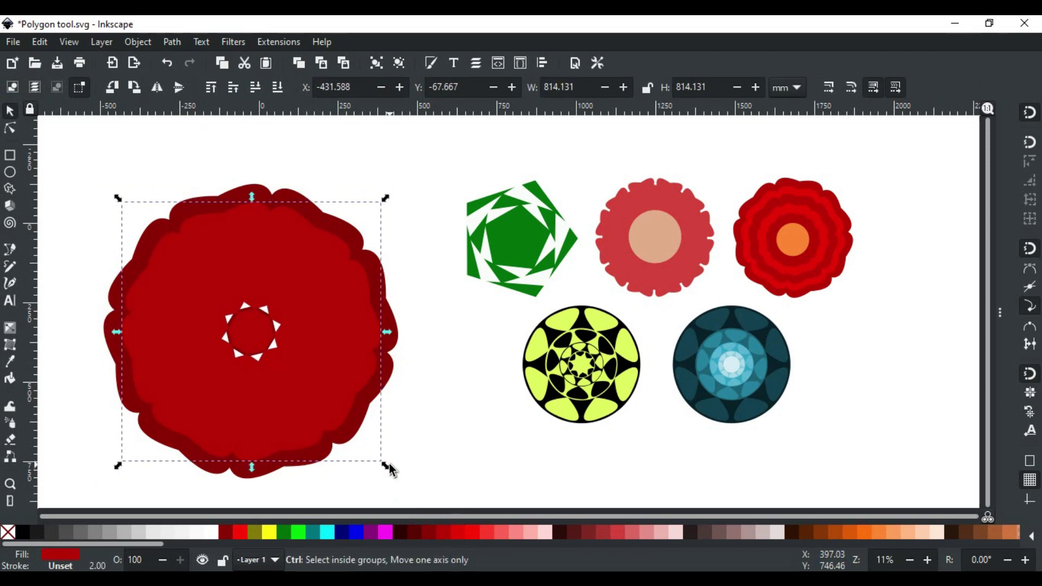
pyautogui.click(425, 531)
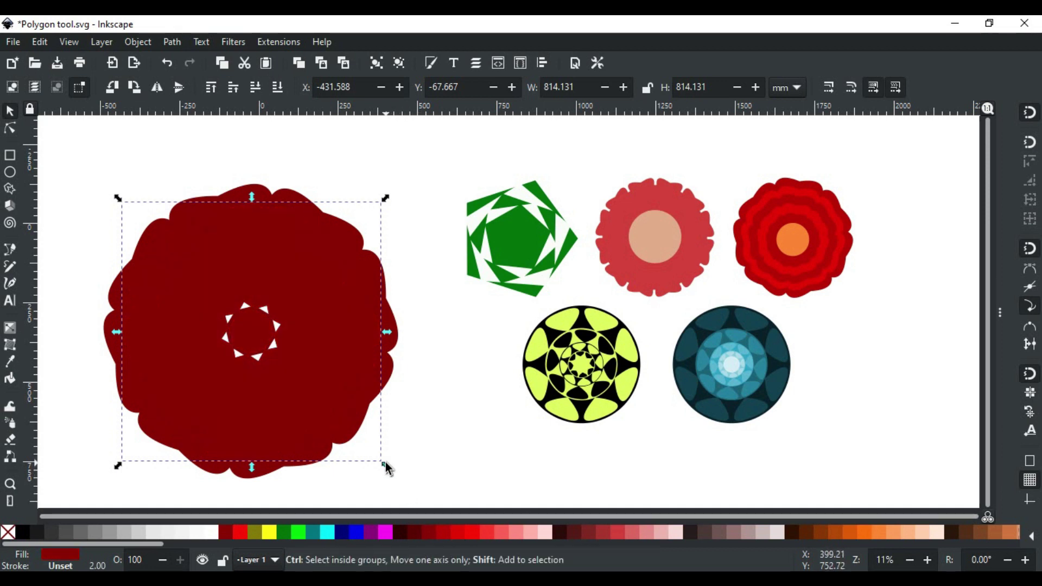
pyautogui.moveTo(388, 468); pyautogui.dragTo(369, 444)
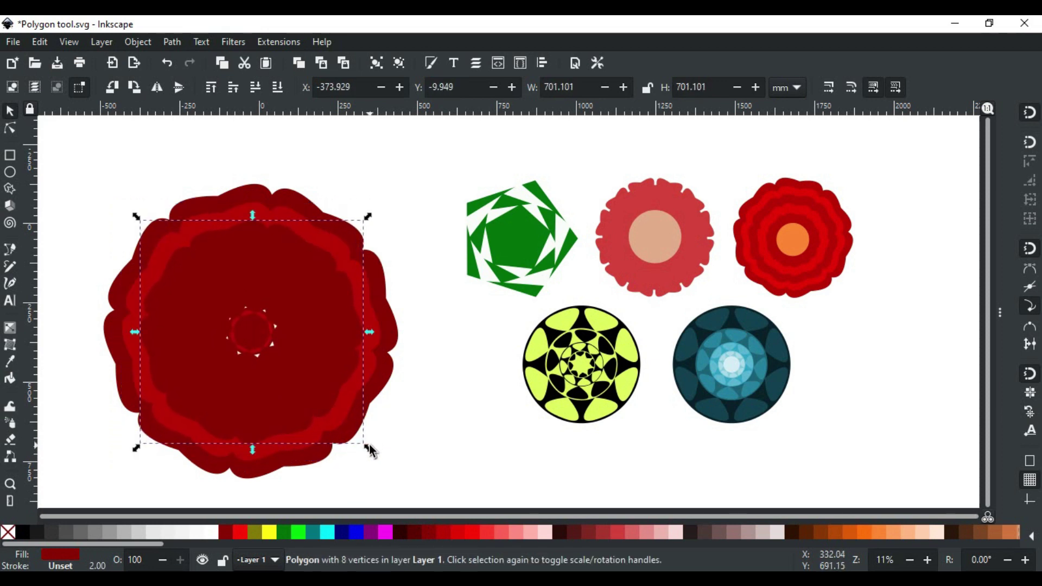
# Stack two more concentric copies inside the flower: a lighter red one and, within it, a dark red one about 465 mm wide
pyautogui.press('ctrl')
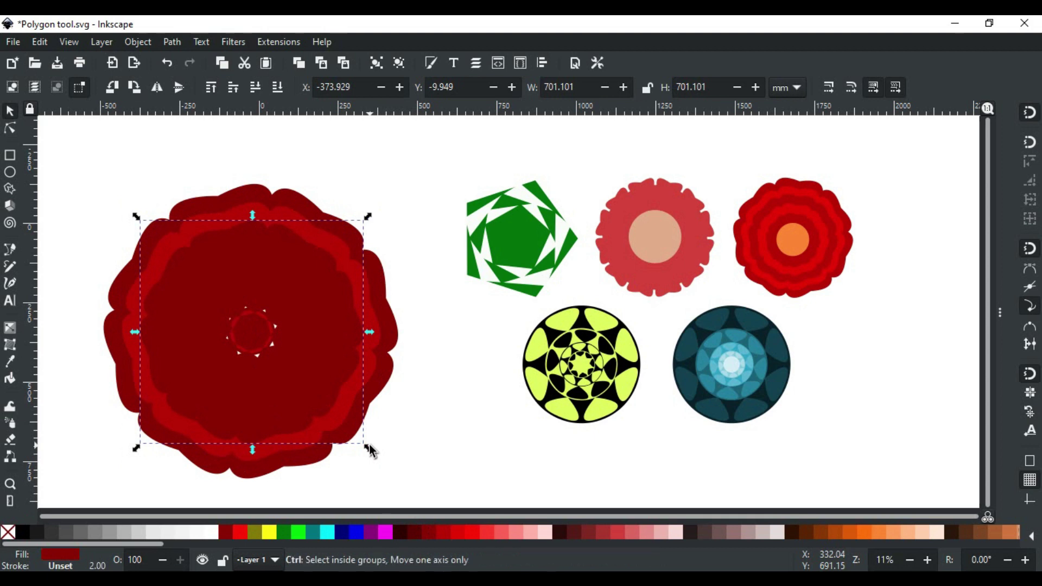
pyautogui.click(443, 533)
pyautogui.press('ctrl')
pyautogui.moveTo(370, 452); pyautogui.dragTo(338, 412)
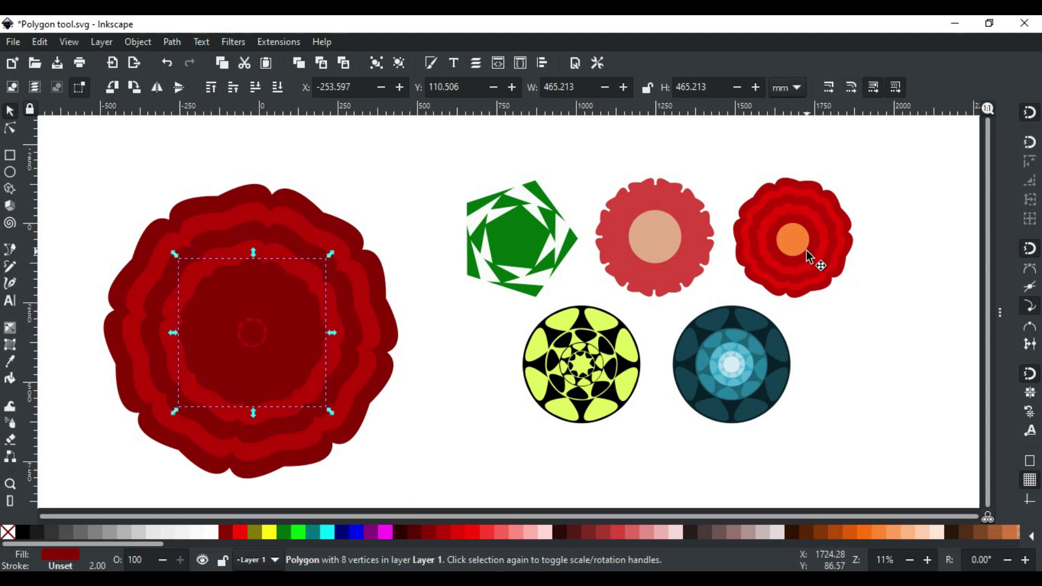
pyautogui.click(441, 364)
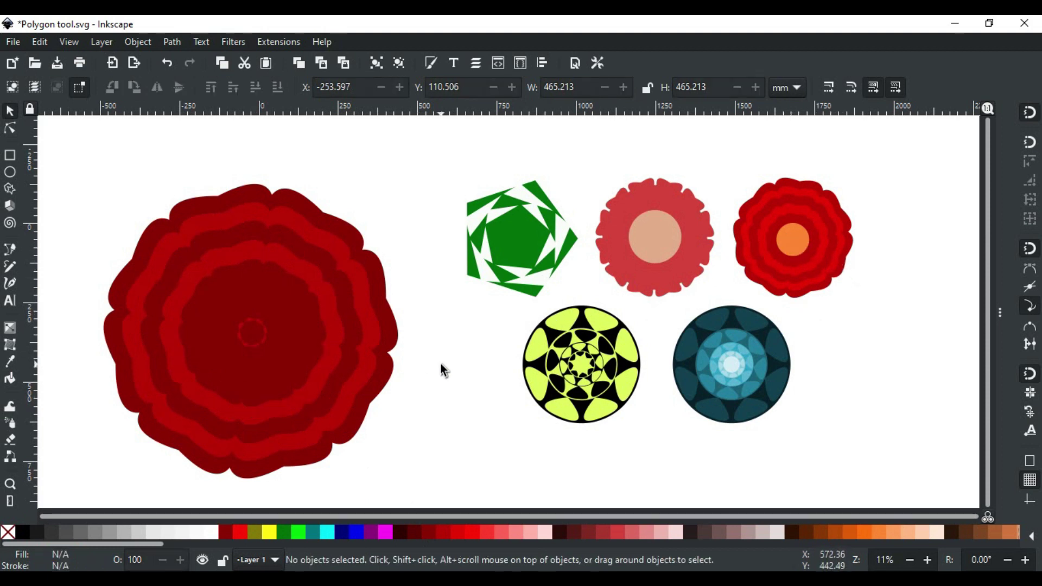
# Draw a circle about 192 mm across beside the dark red flower and fill it with orange #FF6600
pyautogui.click(10, 174)
pyautogui.moveTo(447, 394); pyautogui.dragTo(484, 431)
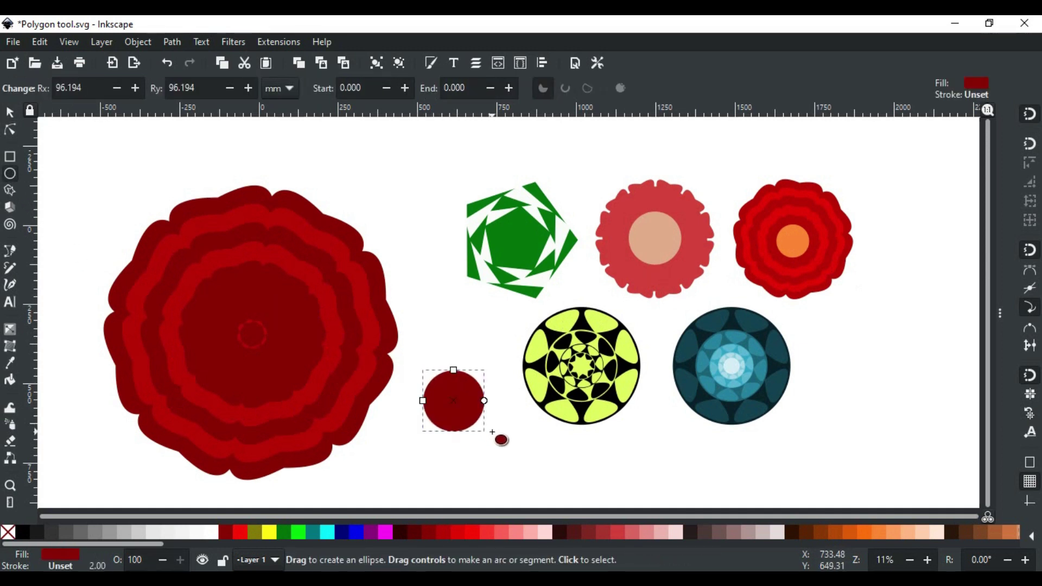
pyautogui.click(854, 532)
pyautogui.click(867, 533)
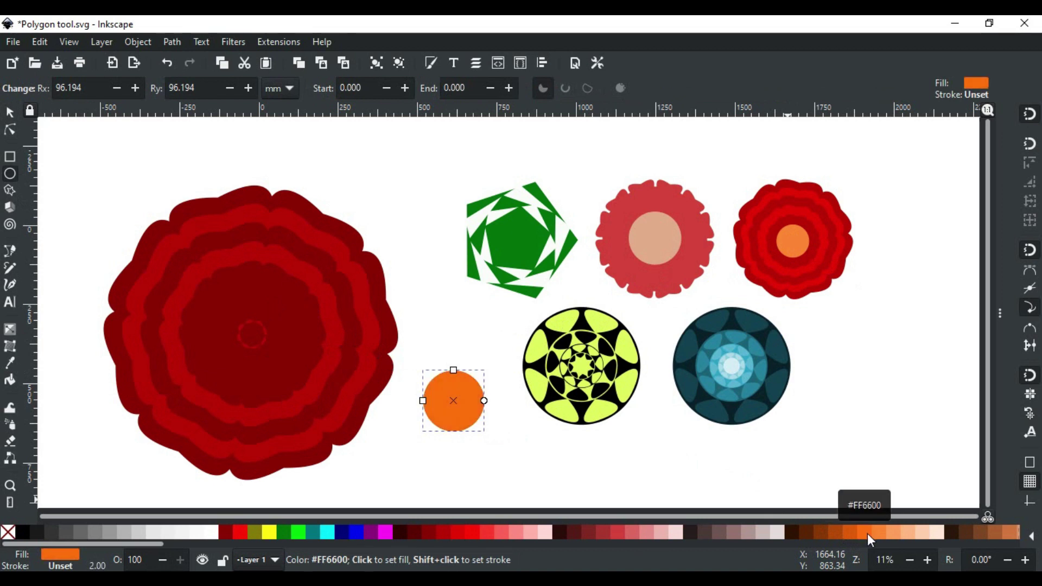
# Move the orange circle onto the red flower's centre and enlarge it to cover the small ring there
pyautogui.press('s')
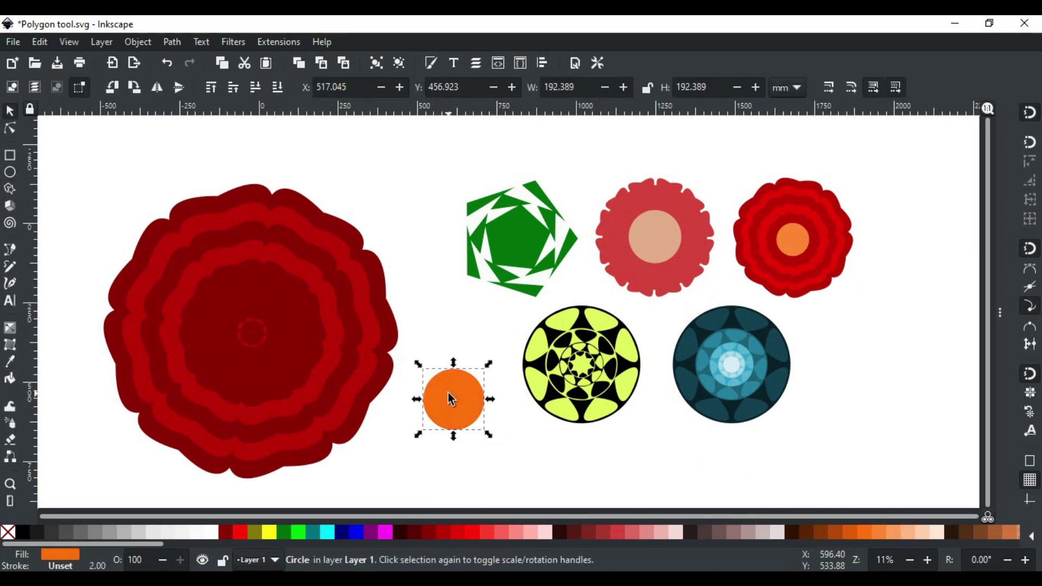
pyautogui.moveTo(455, 402); pyautogui.dragTo(254, 334)
pyautogui.moveTo(282, 366); pyautogui.dragTo(309, 385)
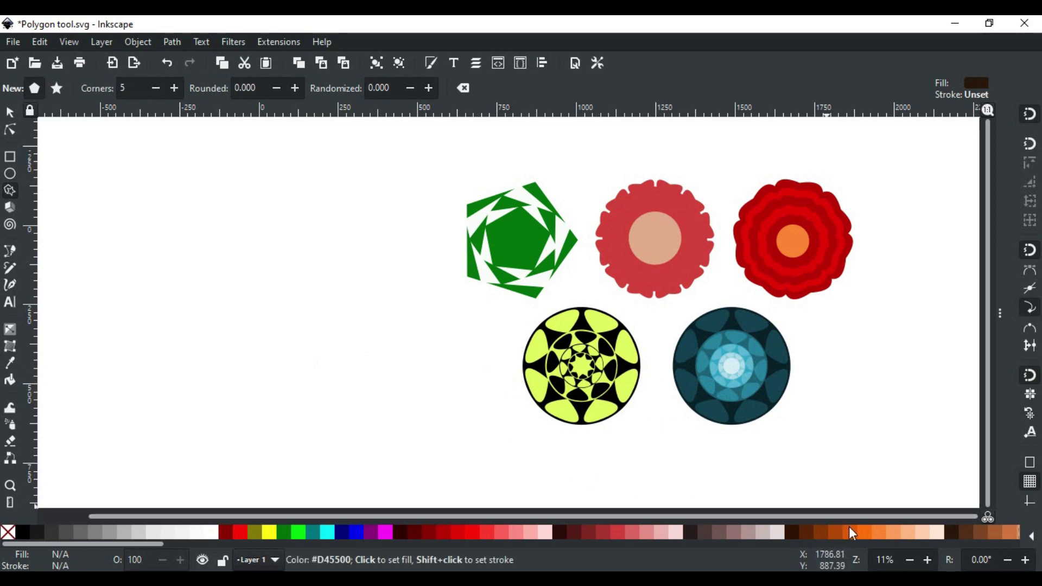
# Draw an orange polygon in the empty area, set its corners to 8 and round it to about -1.696 so separate petals form
pyautogui.click(867, 535)
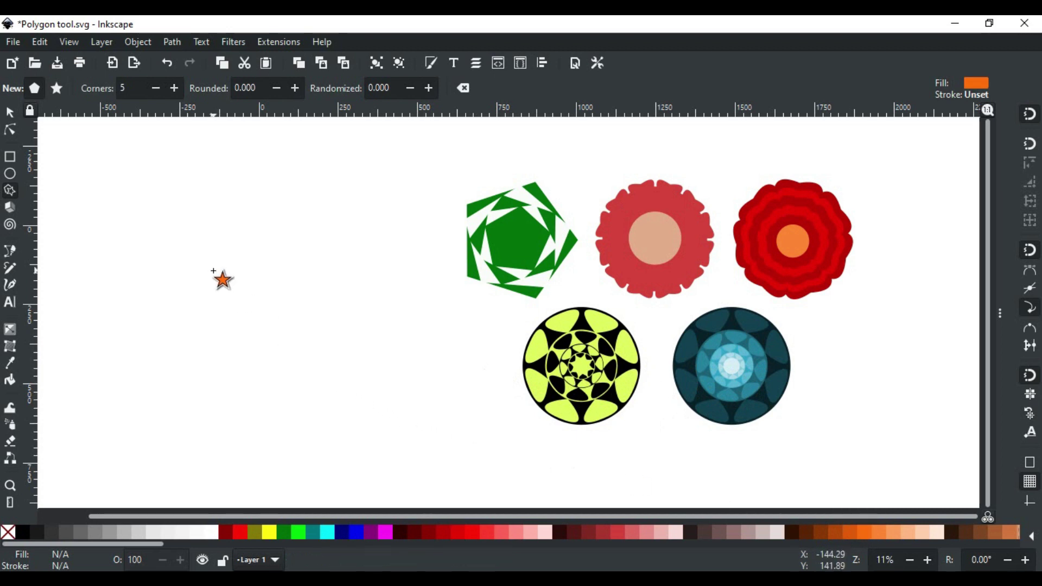
pyautogui.moveTo(238, 325); pyautogui.dragTo(312, 426)
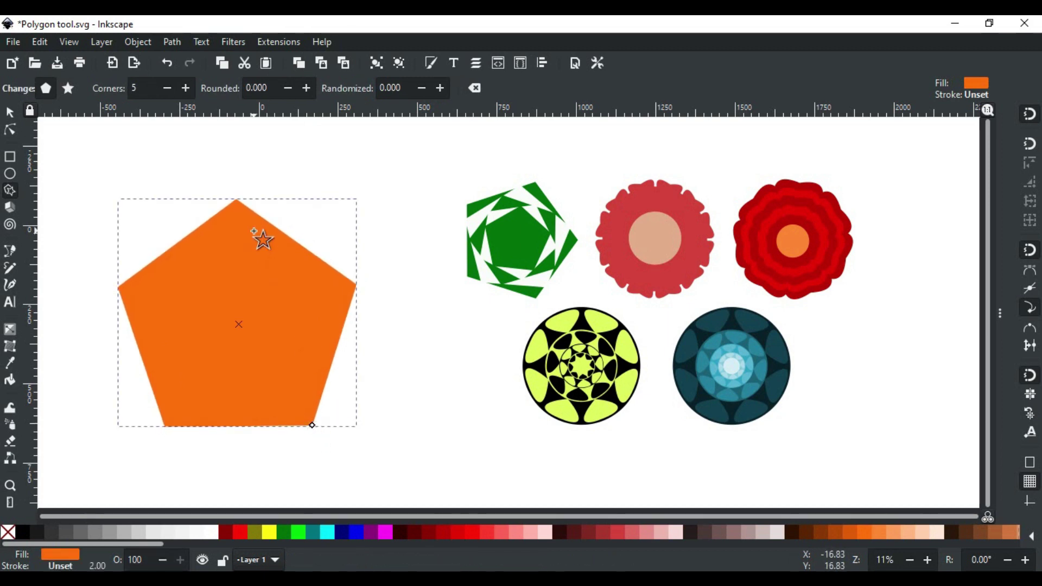
pyautogui.moveTo(148, 85); pyautogui.dragTo(131, 90)
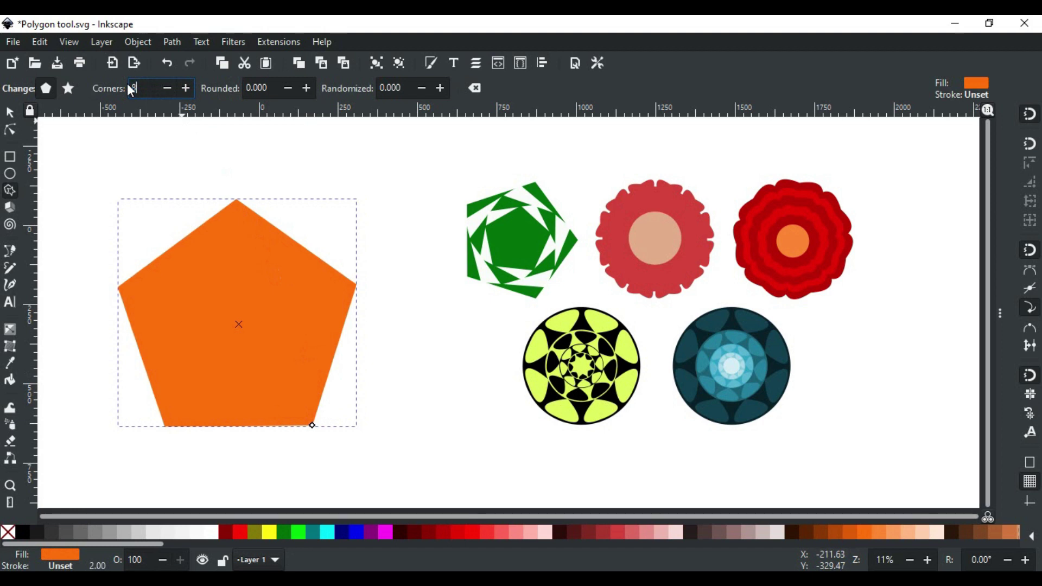
pyautogui.write('8')
pyautogui.press('Return')
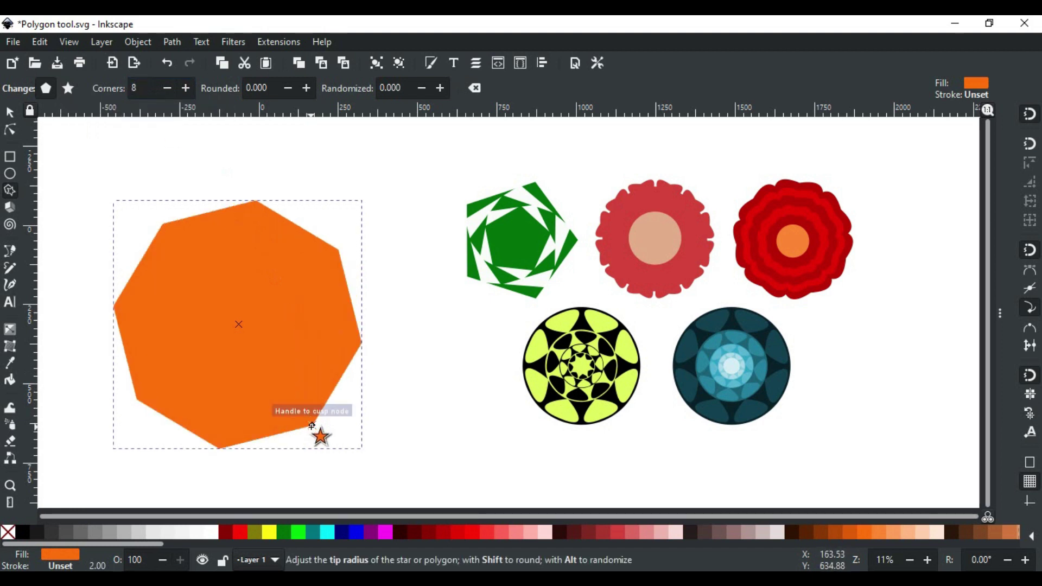
pyautogui.moveTo(312, 426); pyautogui.dragTo(234, 411)
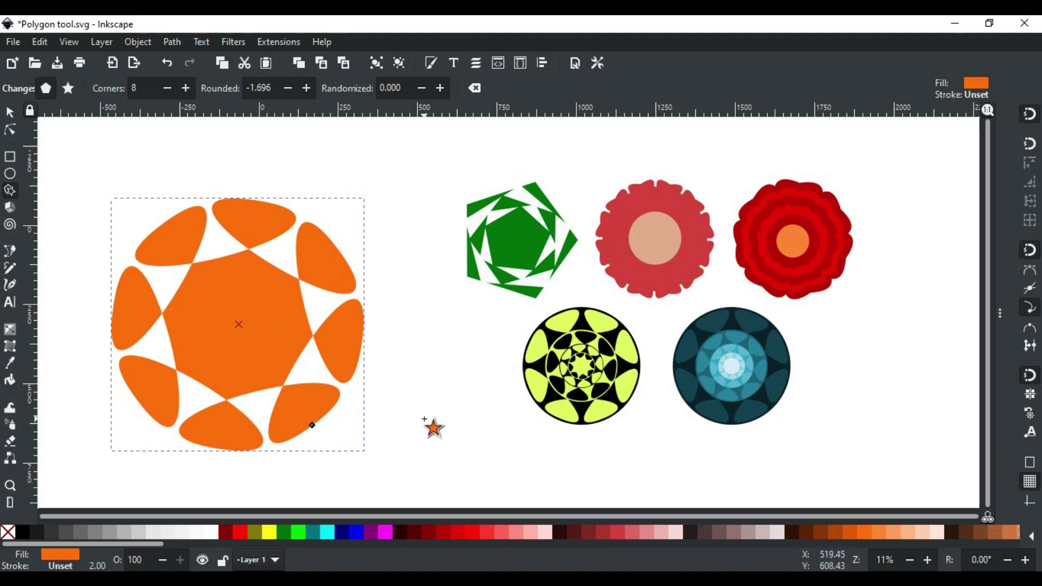
# Draw a circle about 404 mm across beside the orange petal shape and fill it black
pyautogui.click(10, 173)
pyautogui.moveTo(370, 337); pyautogui.dragTo(498, 472)
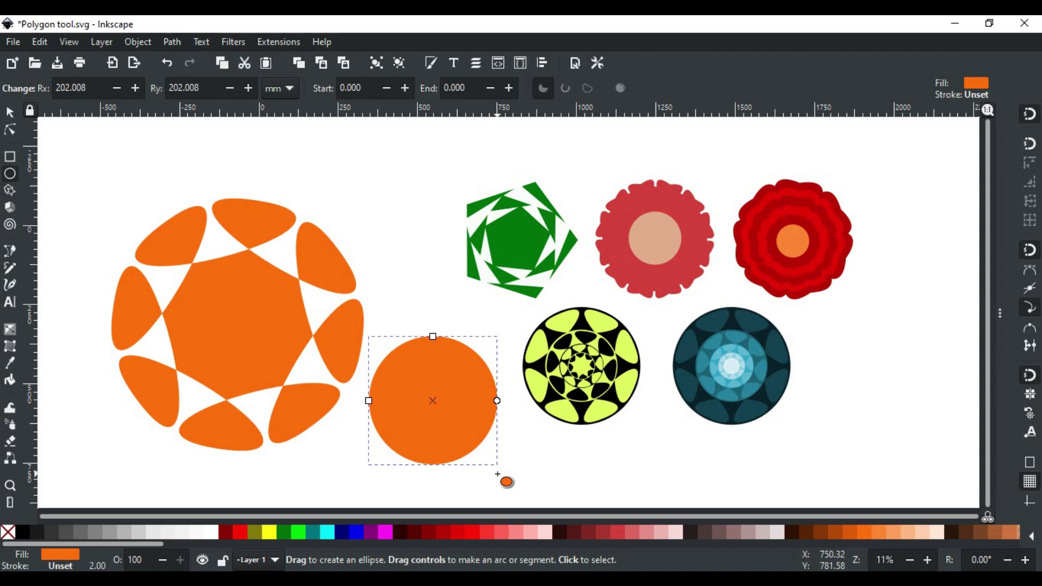
pyautogui.click(22, 533)
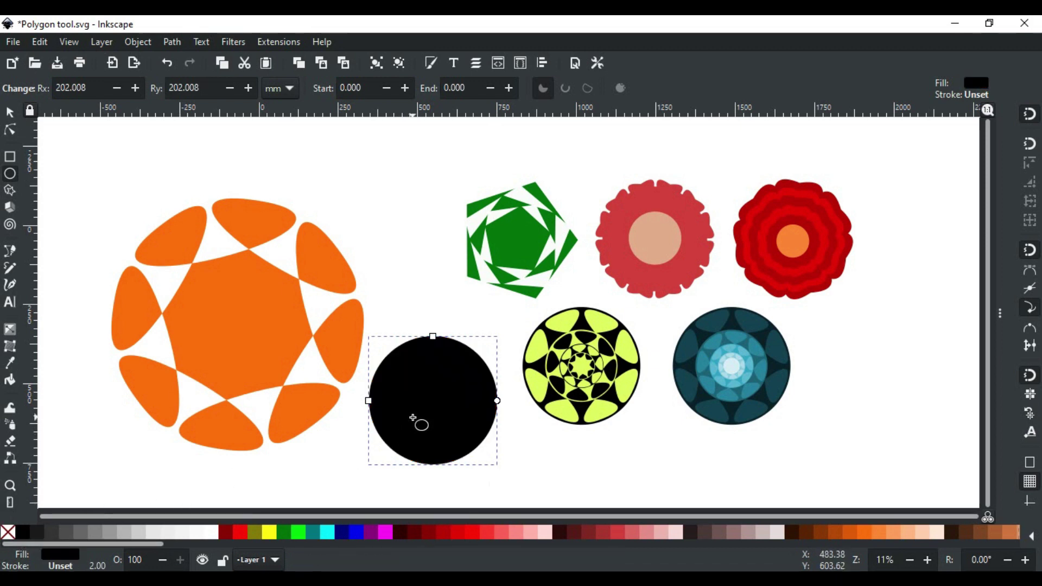
# Centre the black circle on the orange petal shape, enlarge it to about 798 mm across and lower it to the bottom
pyautogui.press('s')
pyautogui.moveTo(451, 412); pyautogui.dragTo(243, 329)
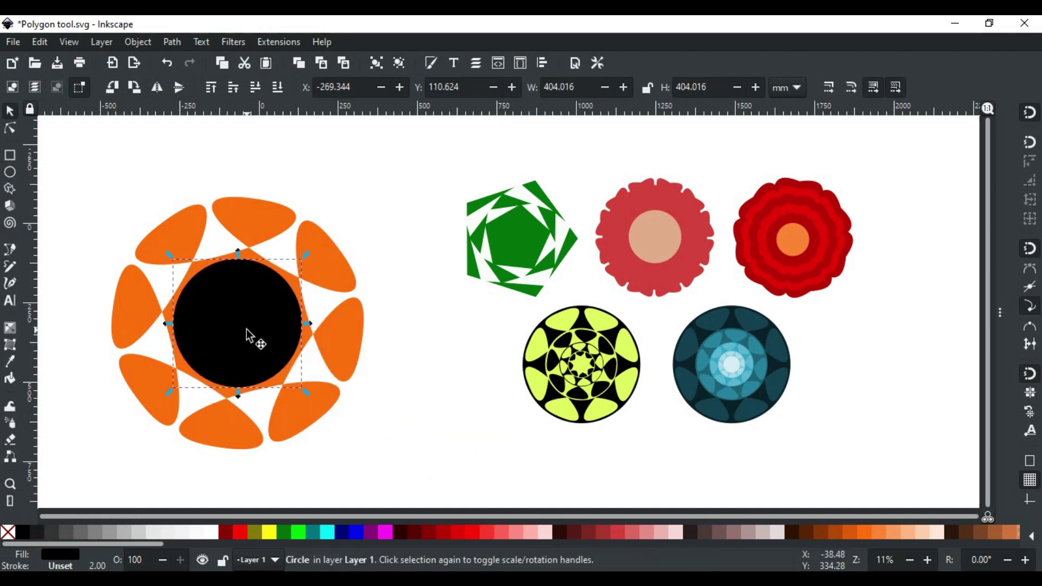
pyautogui.moveTo(308, 395); pyautogui.dragTo(467, 461)
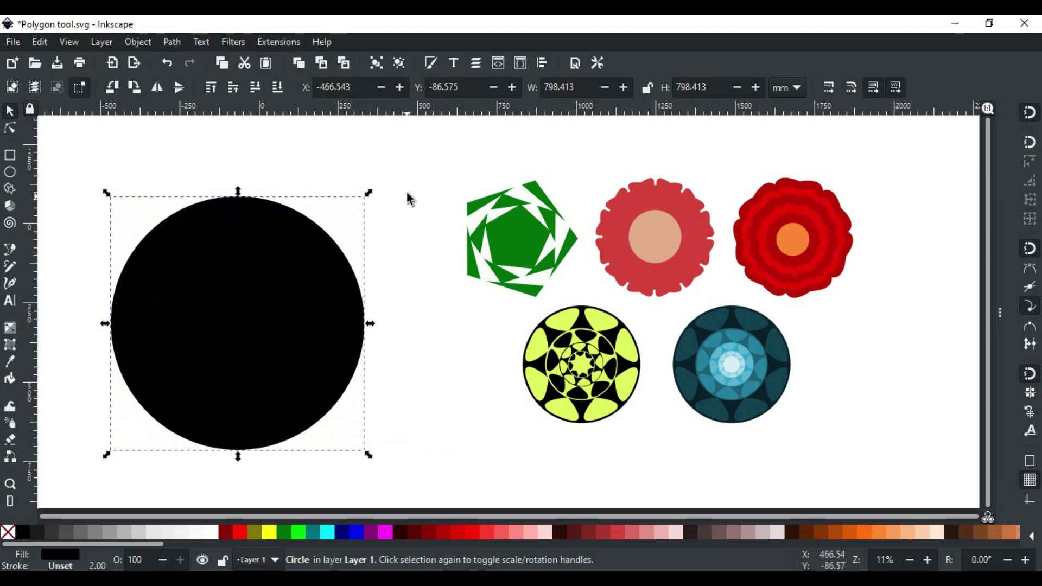
pyautogui.click(278, 88)
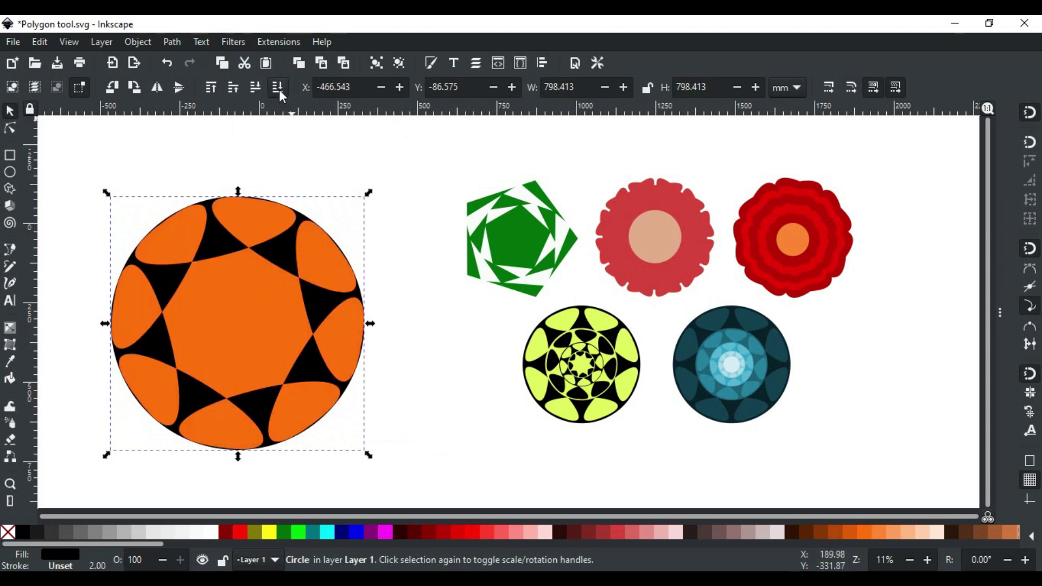
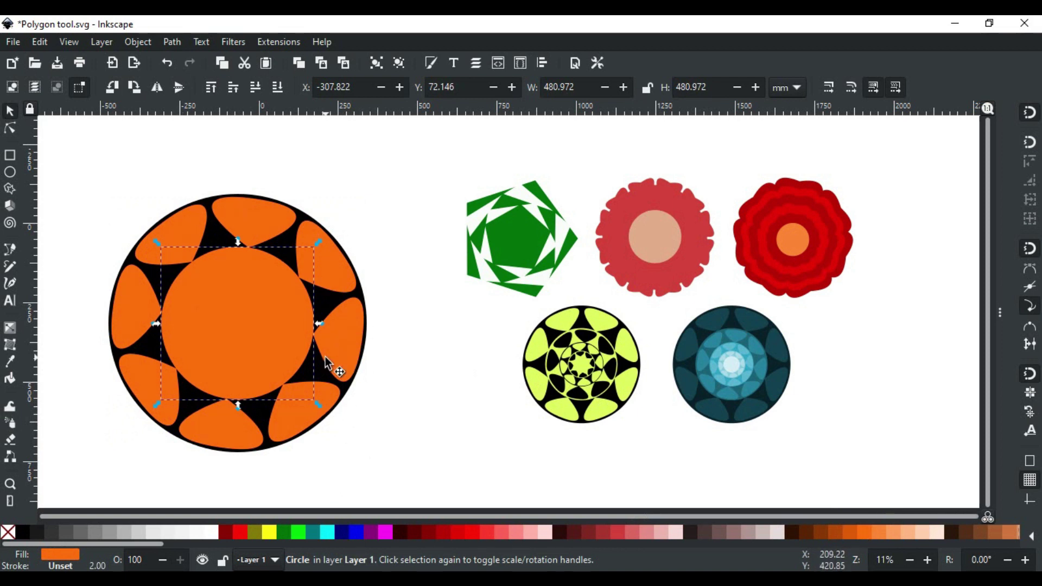
# Duplicate the orange petal shape with its centre circle, fill the copies black and shrink them to about 466 mm wide inside the orange circle
pyautogui.click(343, 341)
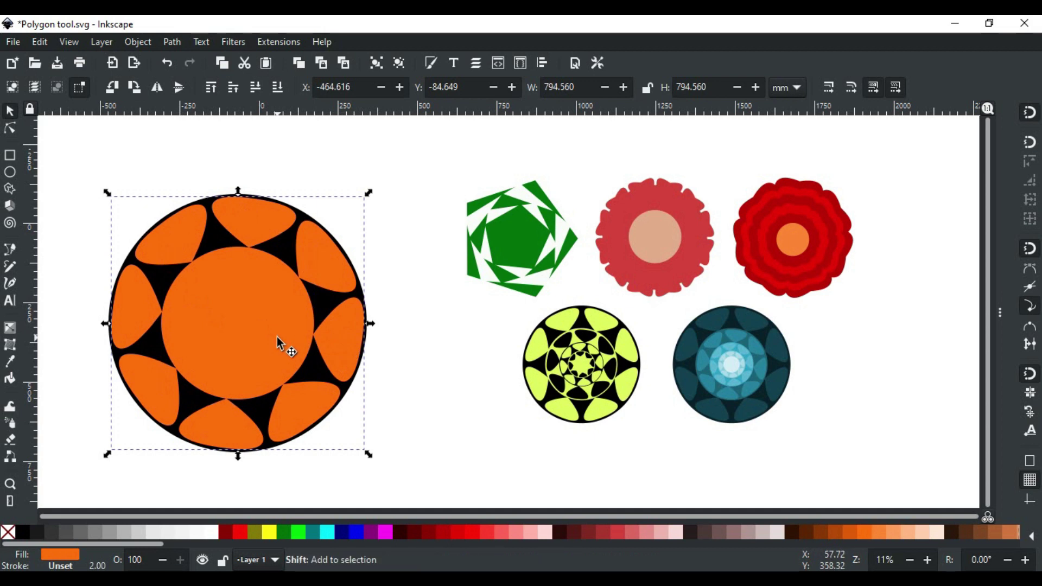
pyautogui.keyDown('shift'); pyautogui.click(277, 339); pyautogui.keyUp('shift')
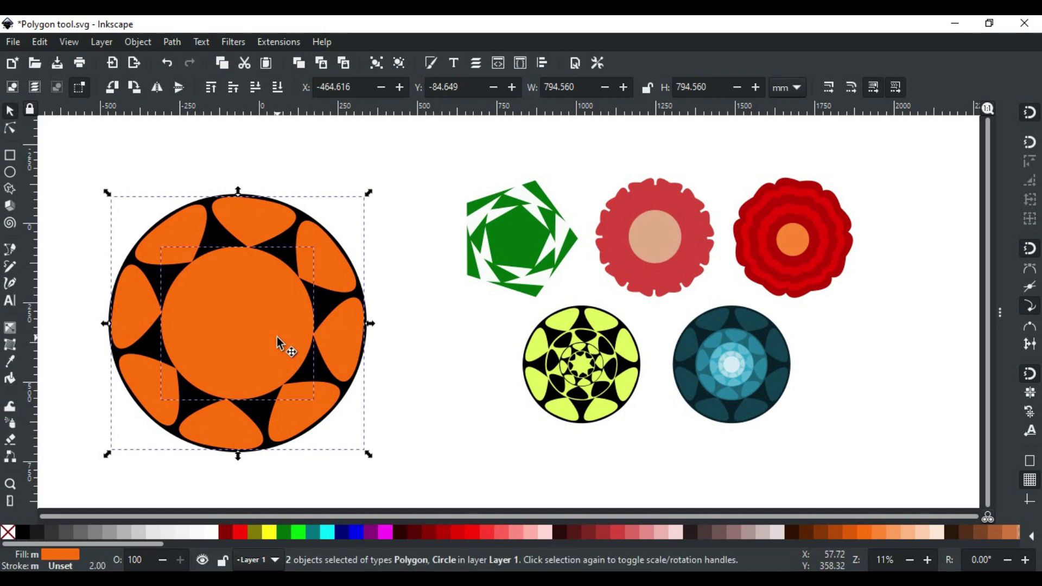
pyautogui.press('ctrl')
pyautogui.click(24, 529)
pyautogui.moveTo(370, 457); pyautogui.dragTo(325, 409)
pyautogui.moveTo(238, 342); pyautogui.dragTo(239, 338)
pyautogui.moveTo(317, 406); pyautogui.dragTo(320, 408)
# Select all five objects of the orange and black design and align their centres relative to the selection area
pyautogui.moveTo(377, 254); pyautogui.dragTo(233, 401)
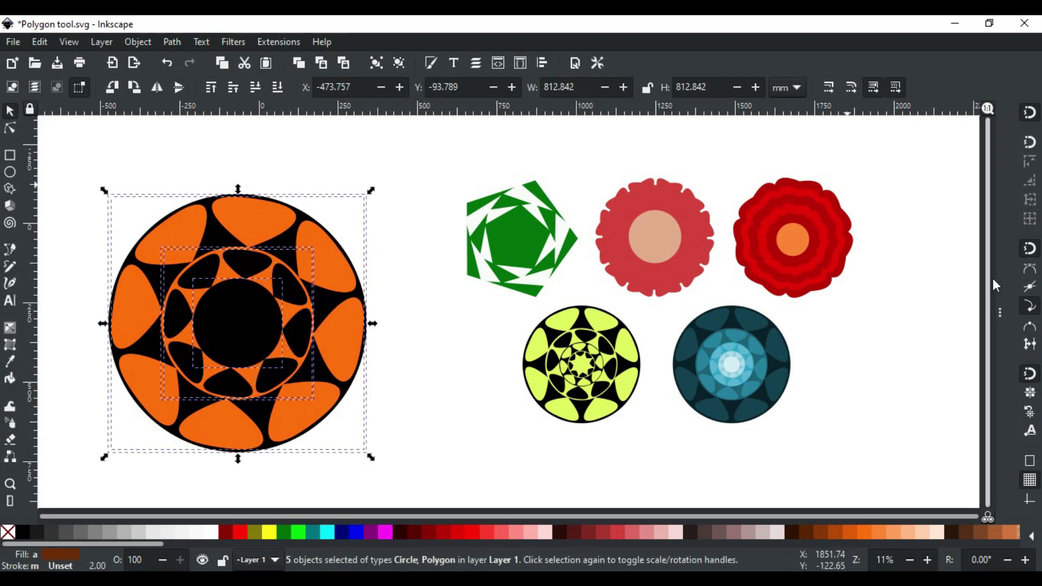
pyautogui.hotkey('ctrl', 'shift', 'a')
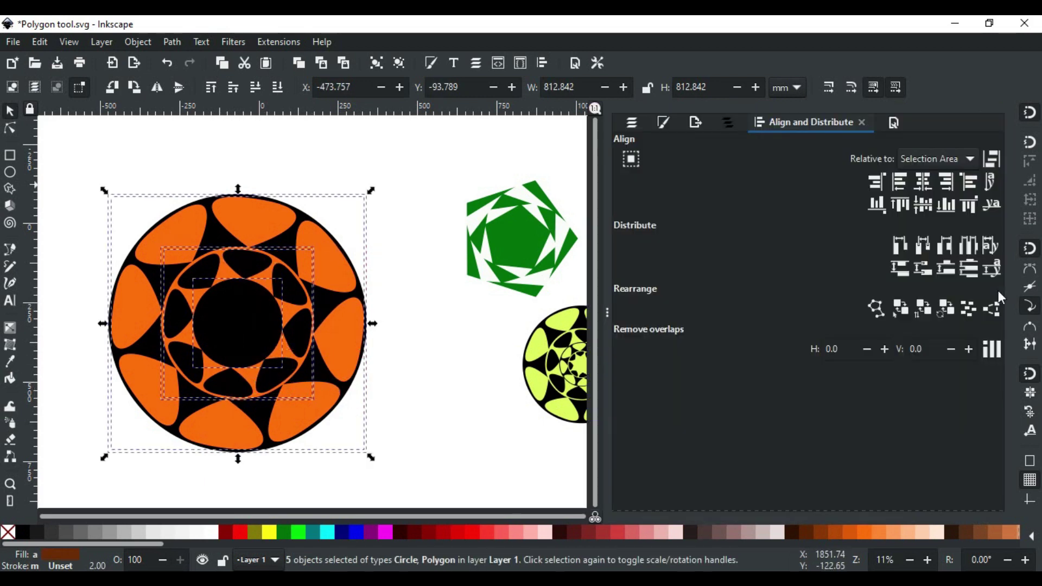
pyautogui.click(923, 206)
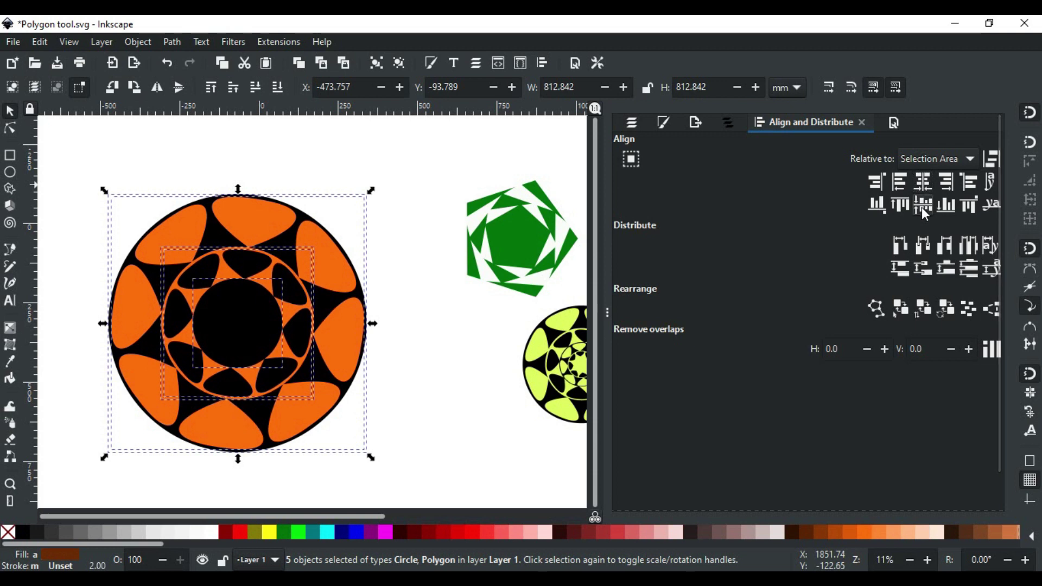
pyautogui.click(608, 313)
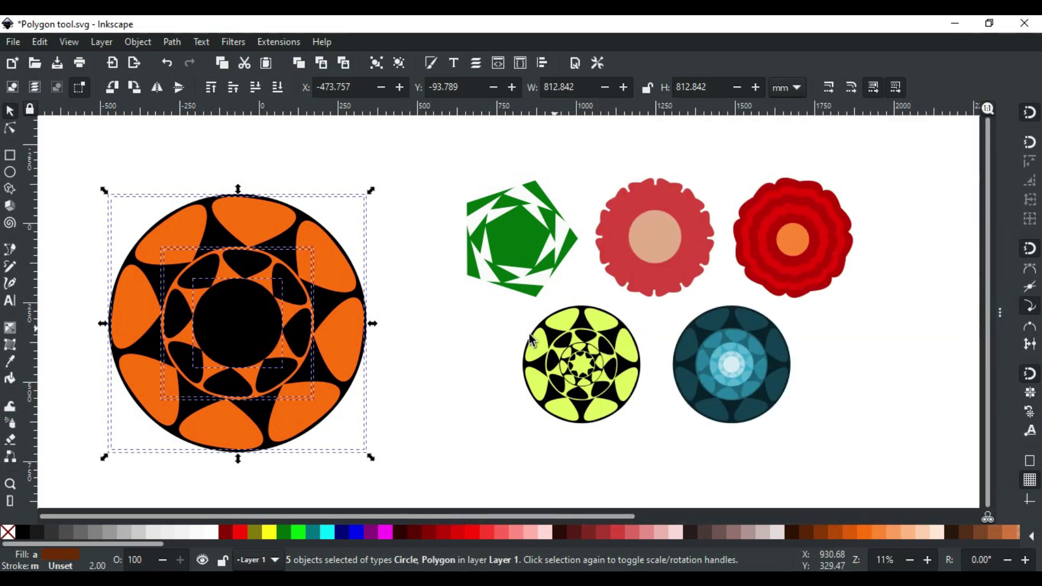
# Duplicate the black petal shape with its centre circle, fill the copies orange and shrink them to about 265 mm wide inside the black circle
pyautogui.click(382, 354)
pyautogui.click(268, 332)
pyautogui.keyDown('shift'); pyautogui.click(301, 340); pyautogui.keyUp('shift')
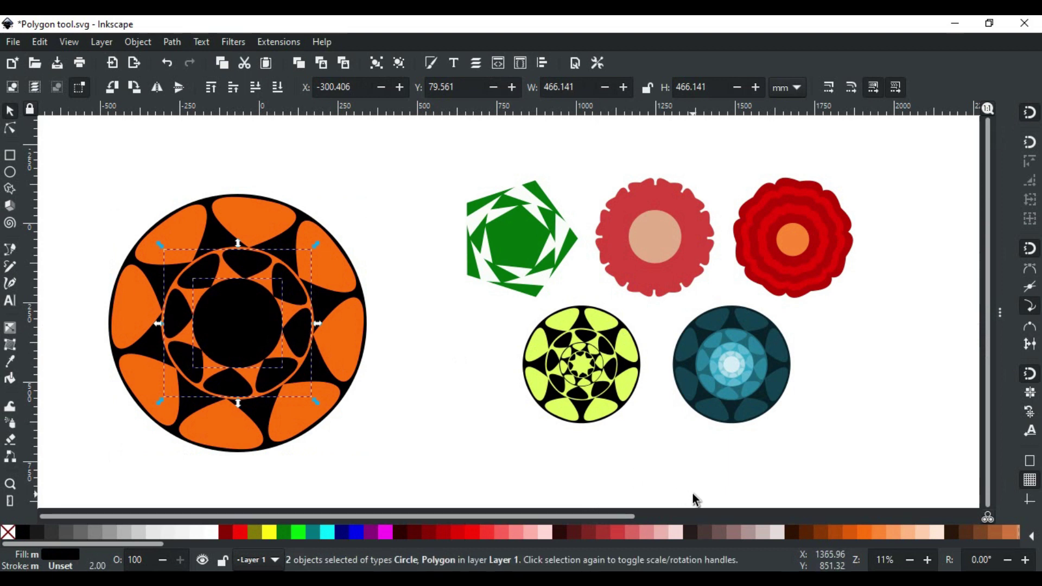
pyautogui.click(868, 532)
pyautogui.moveTo(316, 406); pyautogui.dragTo(293, 370)
# Select all seven objects of the nested petal design and align their centres
pyautogui.moveTo(347, 194); pyautogui.dragTo(252, 327)
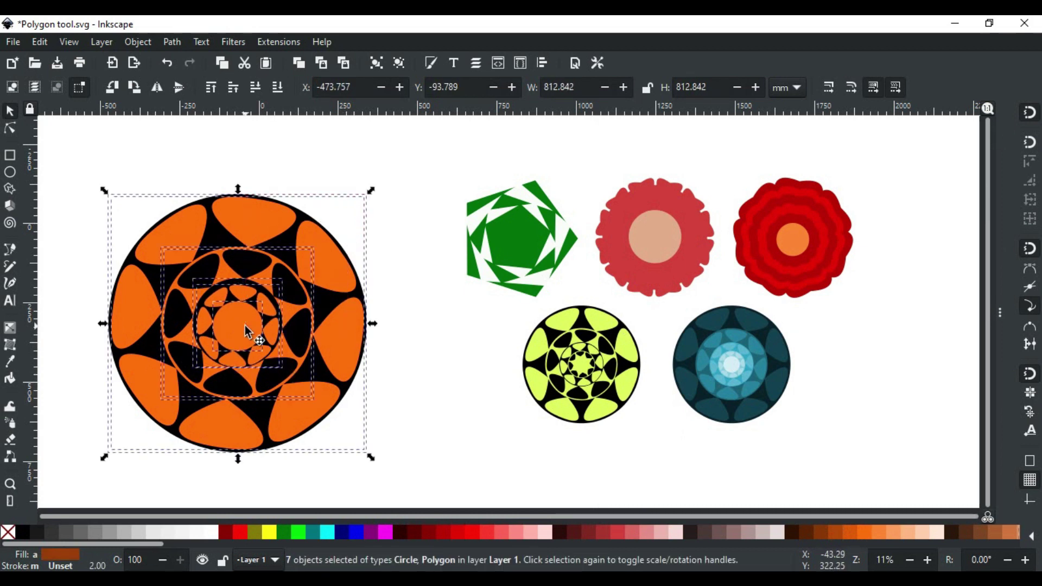
pyautogui.click(1000, 313)
pyautogui.click(607, 312)
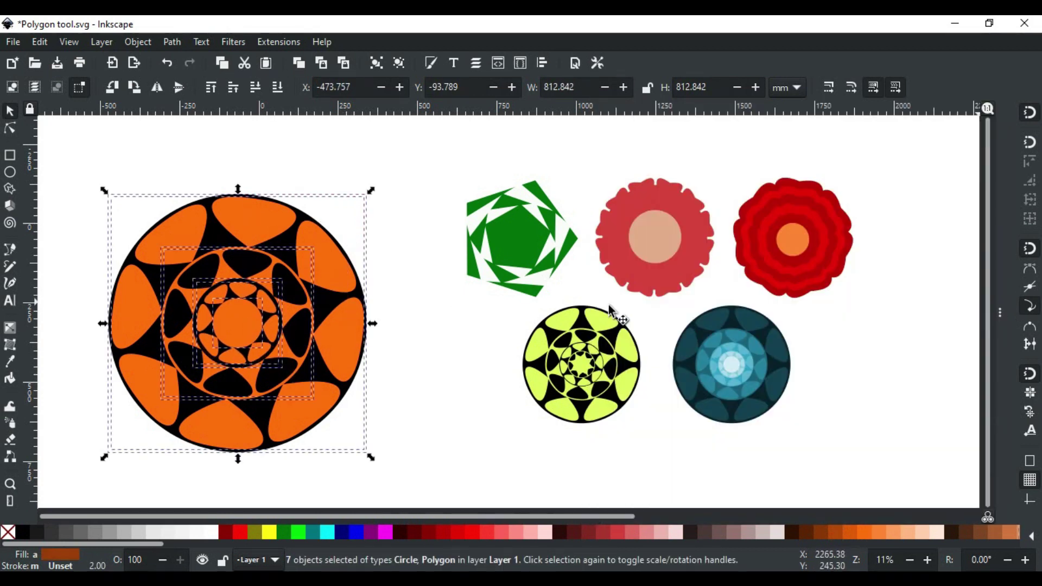
# Duplicate the innermost orange petal shape and circle, fill the copies black and shrink them to fit inside the orange centre
pyautogui.click(274, 356)
pyautogui.click(283, 373)
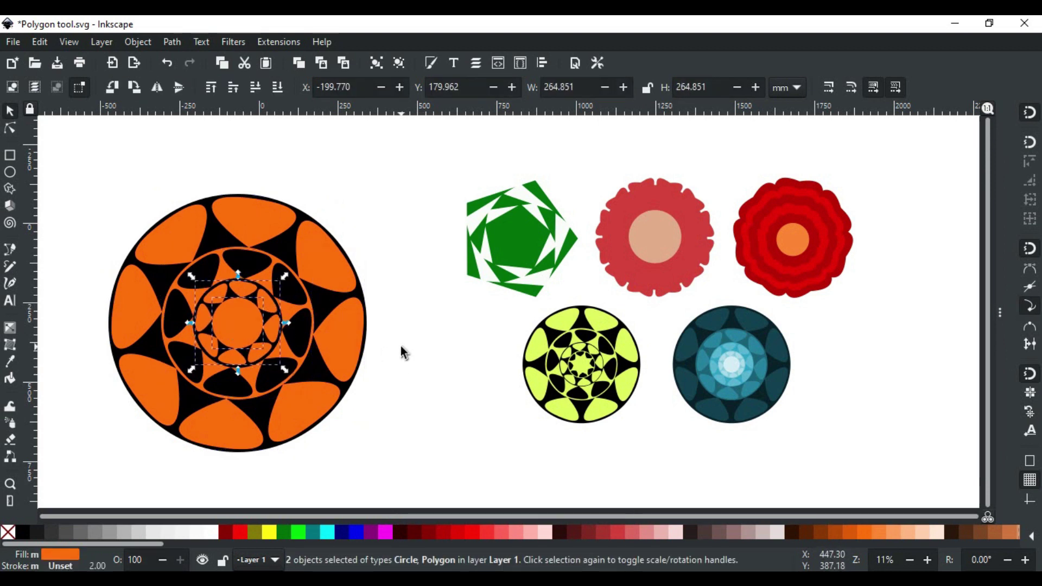
pyautogui.press('Home')
pyautogui.moveTo(284, 370); pyautogui.dragTo(272, 353)
# Align the centres of all nine objects and fill the small centre circle orange to form a star
pyautogui.hotkey('ctrl', 'a')
pyautogui.click(1000, 313)
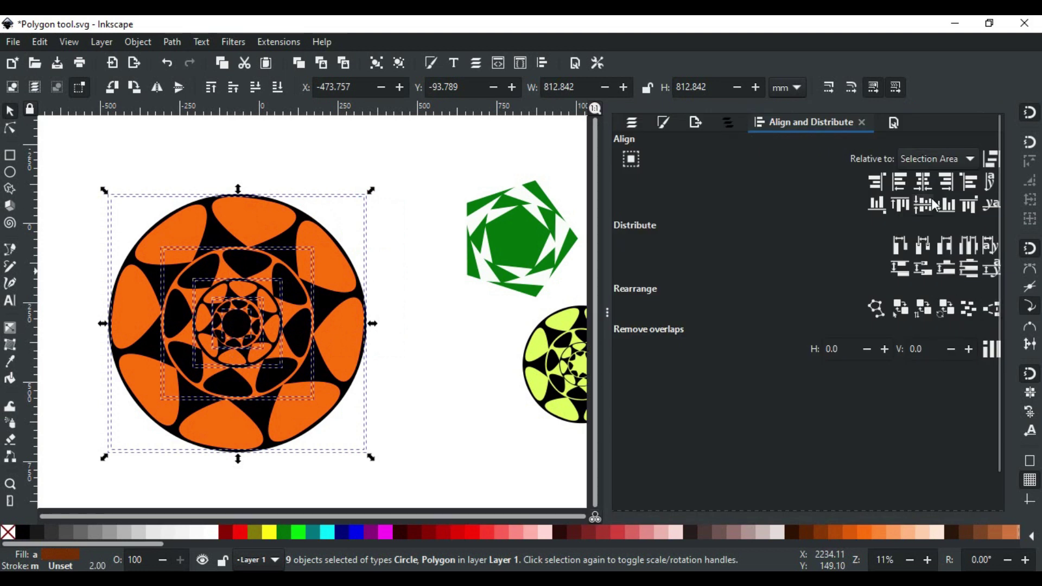
pyautogui.click(607, 312)
pyautogui.click(237, 324)
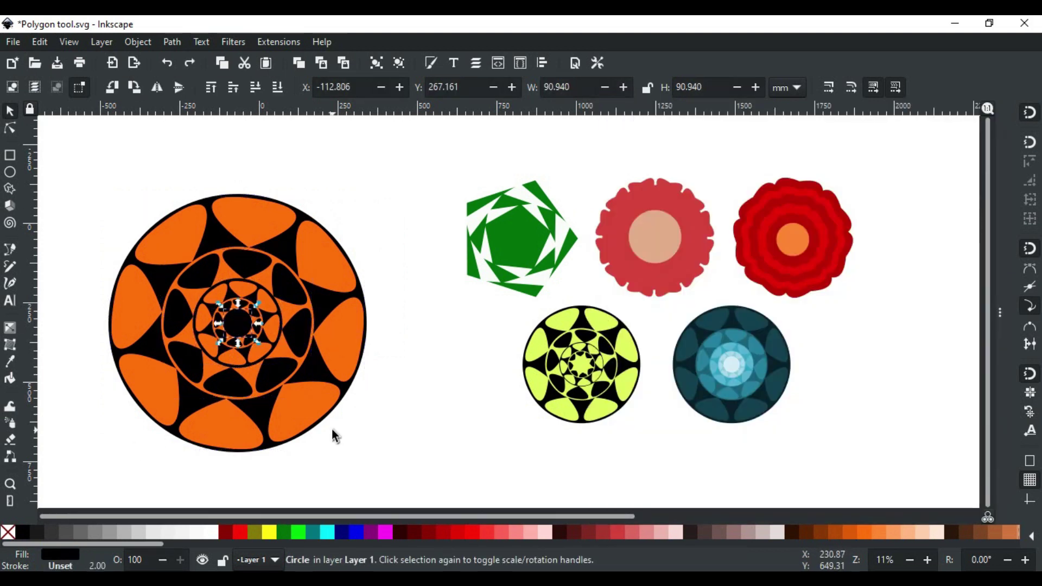
pyautogui.click(429, 434)
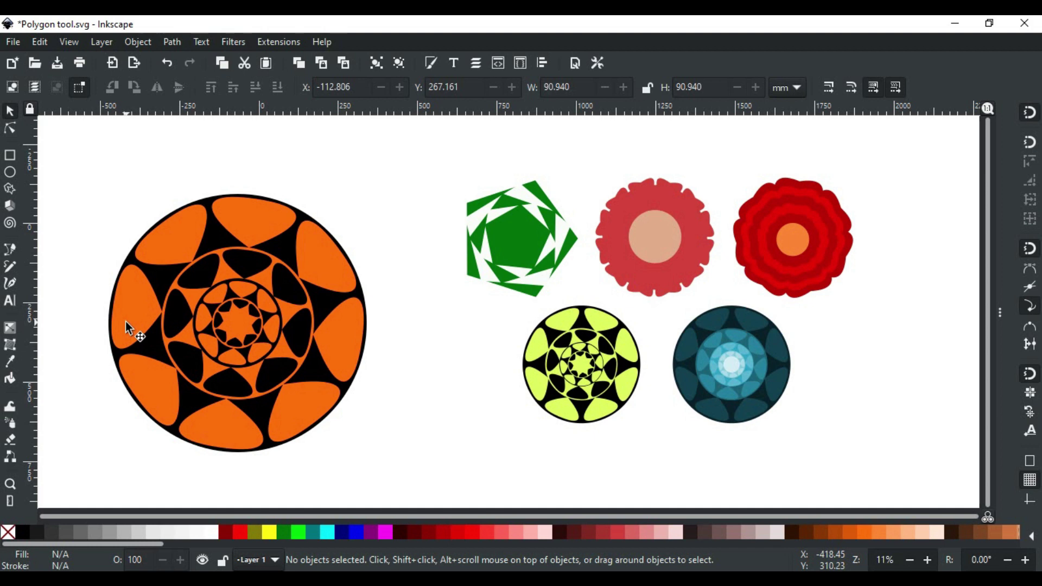
# Duplicate the finished orange and black design and arrange two reduced copies one above the other, the lower one about 623 mm wide
pyautogui.click(342, 274)
pyautogui.hotkey('ctrl', 'z')
pyautogui.hotkey('ctrl', 'd')
pyautogui.moveTo(302, 262); pyautogui.dragTo(304, 449)
pyautogui.moveTo(330, 302); pyautogui.dragTo(390, 285)
pyautogui.click(350, 226)
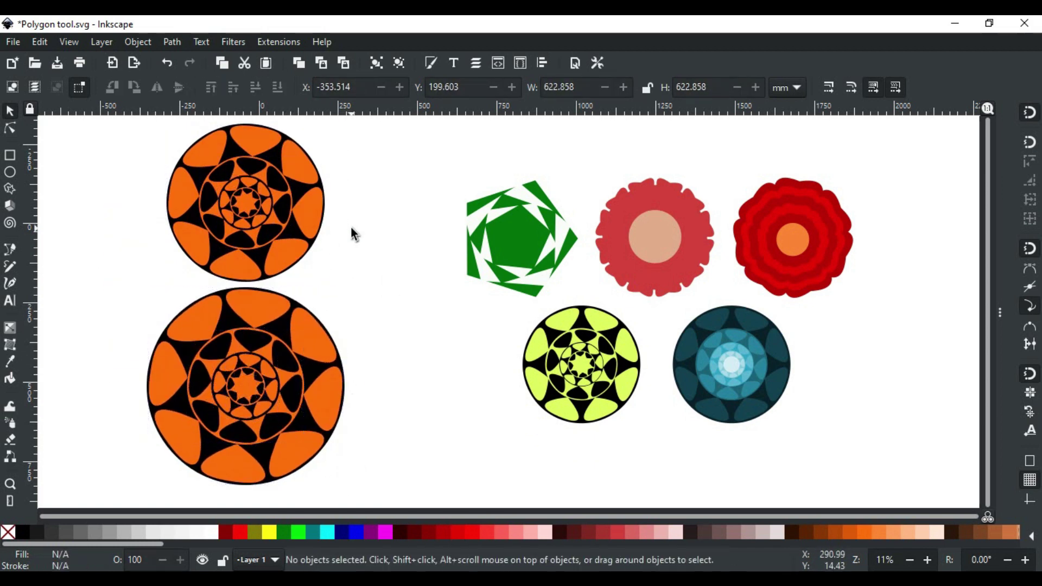
# Recolour the lower copy's centre circle and the petal shape directly around it in very light blues
pyautogui.moveTo(143, 542); pyautogui.dragTo(600, 539)
pyautogui.click(246, 386)
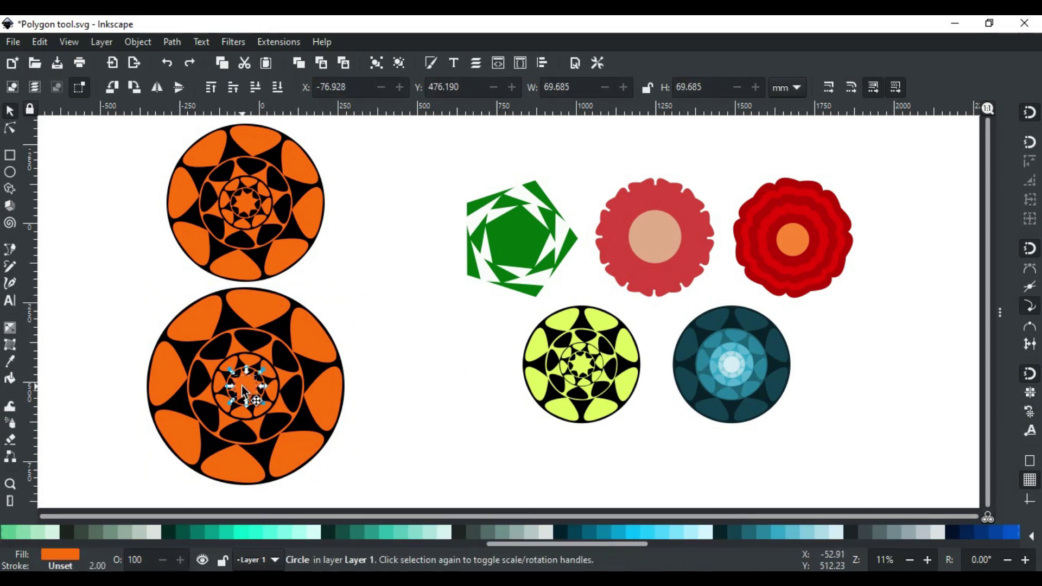
pyautogui.click(837, 531)
pyautogui.keyDown('alt'); pyautogui.click(261, 388); pyautogui.keyUp('alt')
pyautogui.keyDown('alt'); pyautogui.click(258, 386); pyautogui.keyUp('alt')
pyautogui.click(808, 534)
# Recolour the lower copy's inner ring with #5FBCD3 and its middle ring in progressively darker teal blues
pyautogui.keyDown('alt'); pyautogui.click(255, 387); pyautogui.keyUp('alt')
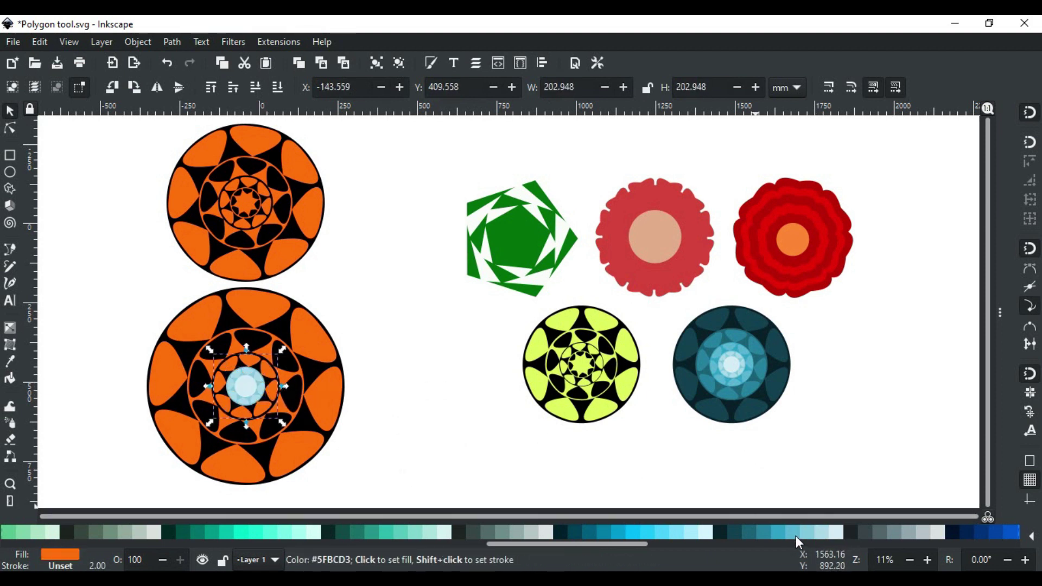
pyautogui.click(793, 533)
pyautogui.keyDown('alt'); pyautogui.click(255, 387); pyautogui.keyUp('alt')
pyautogui.keyDown('alt'); pyautogui.click(292, 376); pyautogui.keyUp('alt')
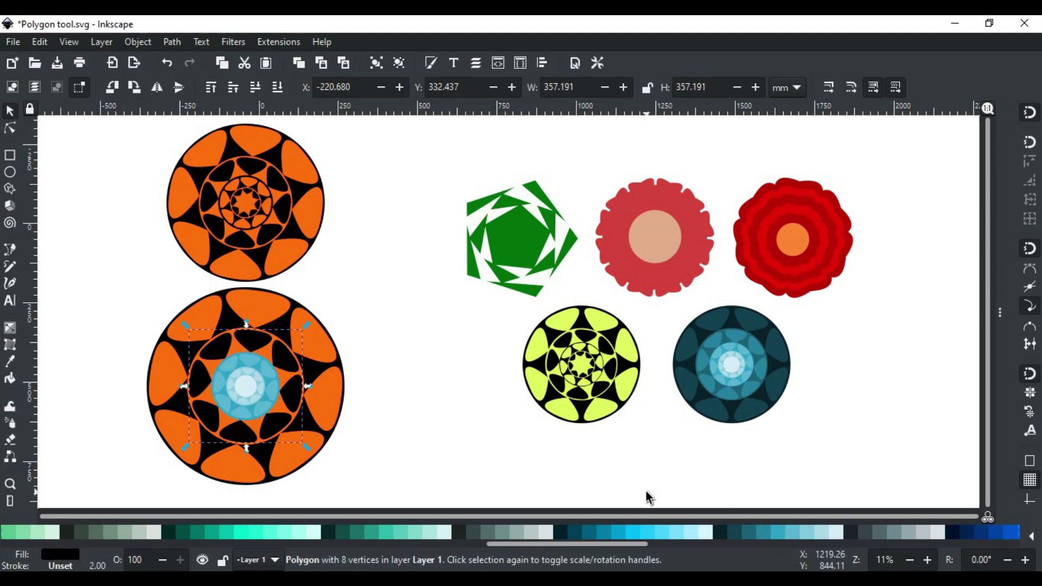
pyautogui.click(779, 532)
pyautogui.click(758, 536)
# Fill the lower copy's outer petals with dark teal and its large background circle with a nearly black teal
pyautogui.keyDown('alt'); pyautogui.click(335, 396); pyautogui.keyUp('alt')
pyautogui.keyDown('alt'); pyautogui.click(335, 396); pyautogui.keyUp('alt')
pyautogui.click(579, 532)
pyautogui.keyDown('alt'); pyautogui.click(335, 397); pyautogui.keyUp('alt')
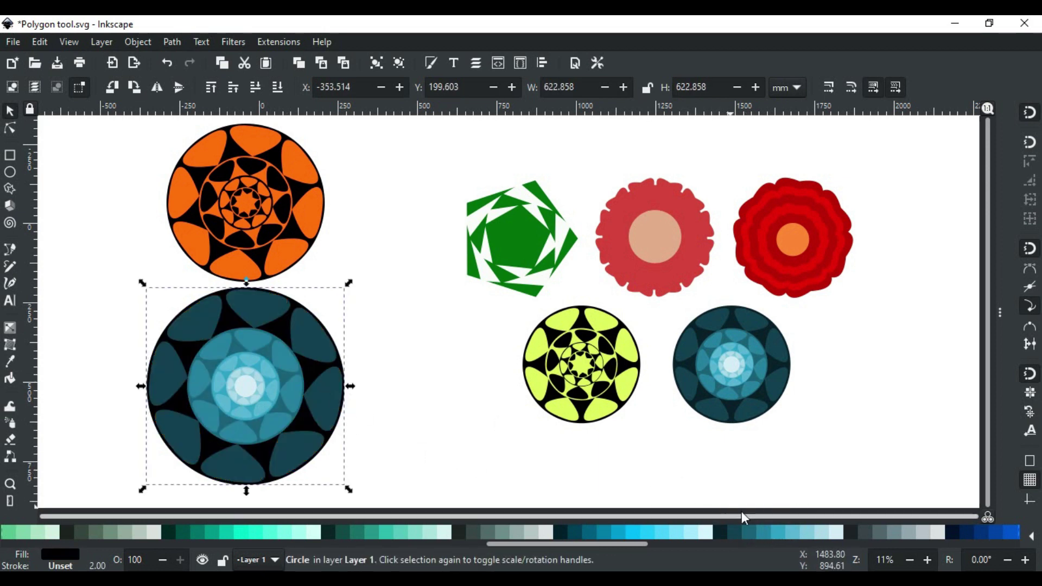
pyautogui.click(562, 532)
pyautogui.click(356, 389)
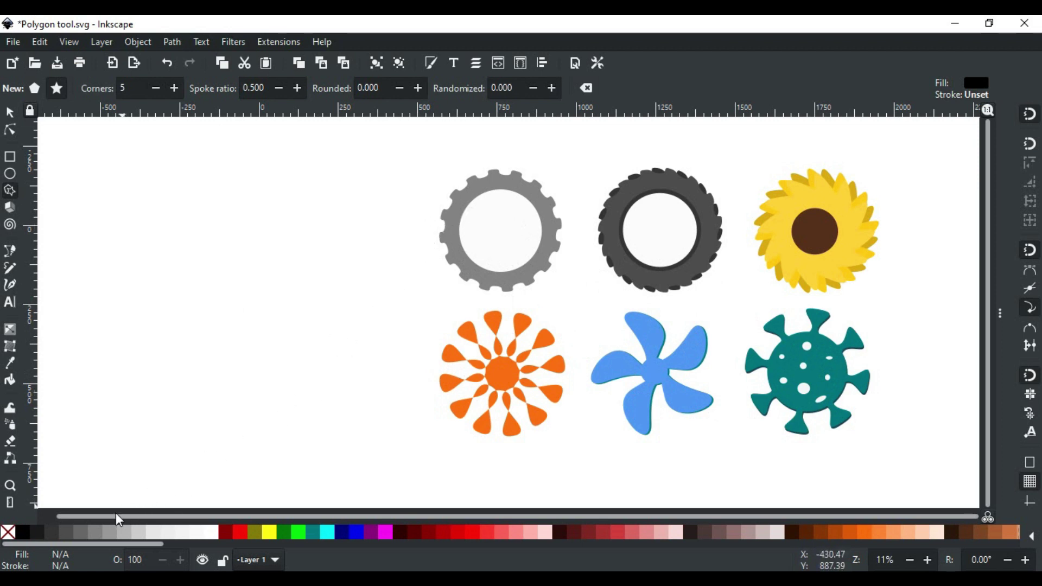
# Draw a mid-grey star with 15 corners and shape it into gear teeth with spoke ratio 0.905 and rounding 0.954
pyautogui.click(101, 535)
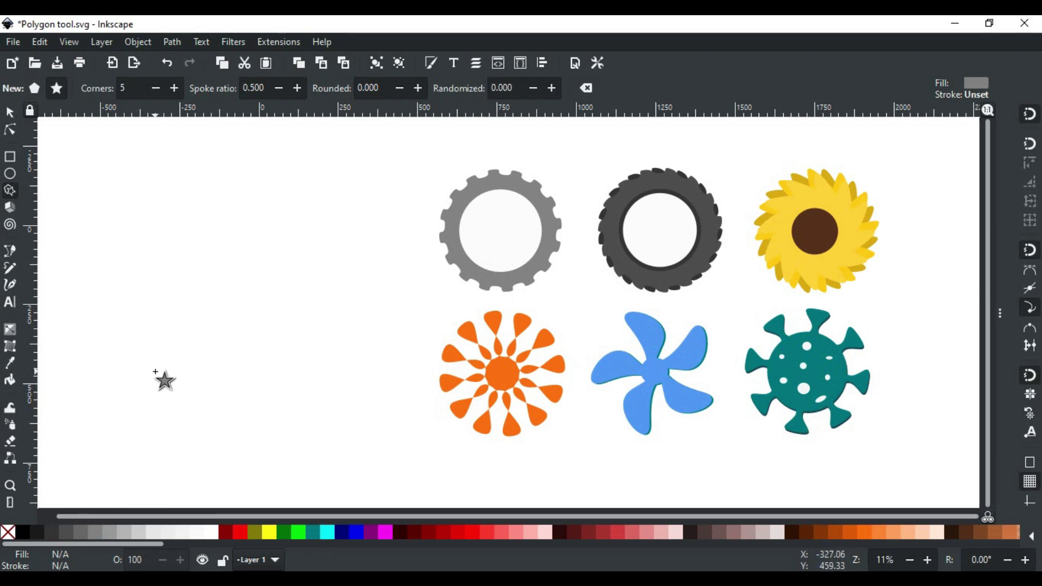
pyautogui.moveTo(205, 307)
pyautogui.mouseDown()
pyautogui.moveTo(247, 348)
pyautogui.moveTo(278, 403)
pyautogui.mouseUp()
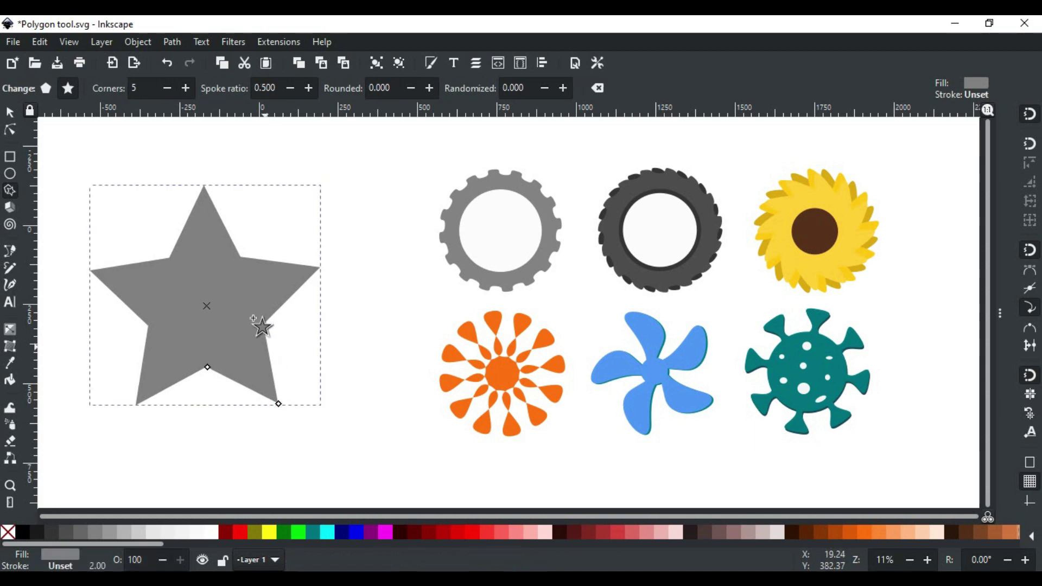
pyautogui.click(139, 85)
pyautogui.press('BackSpace')
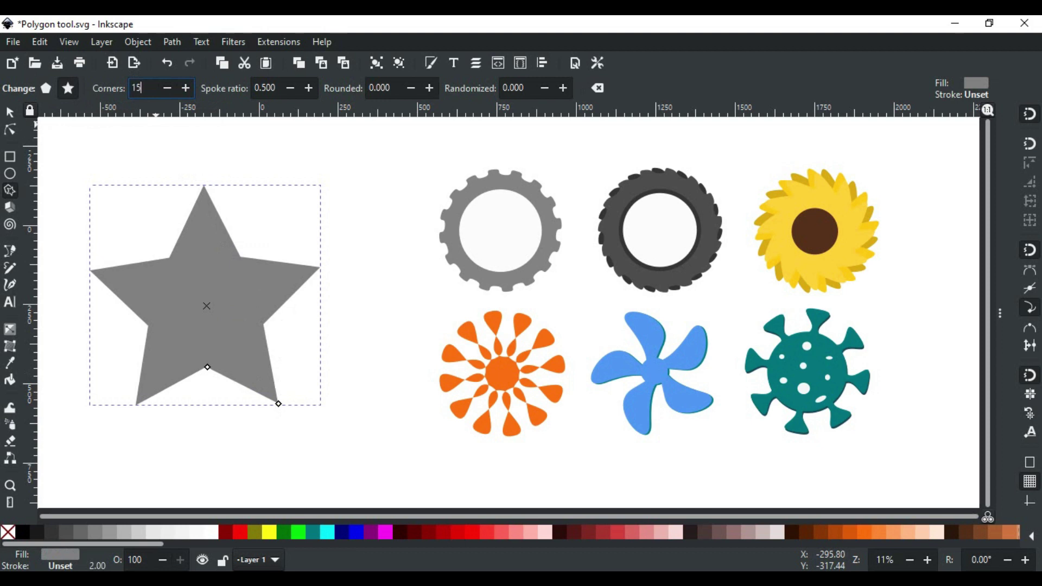
pyautogui.press('Return')
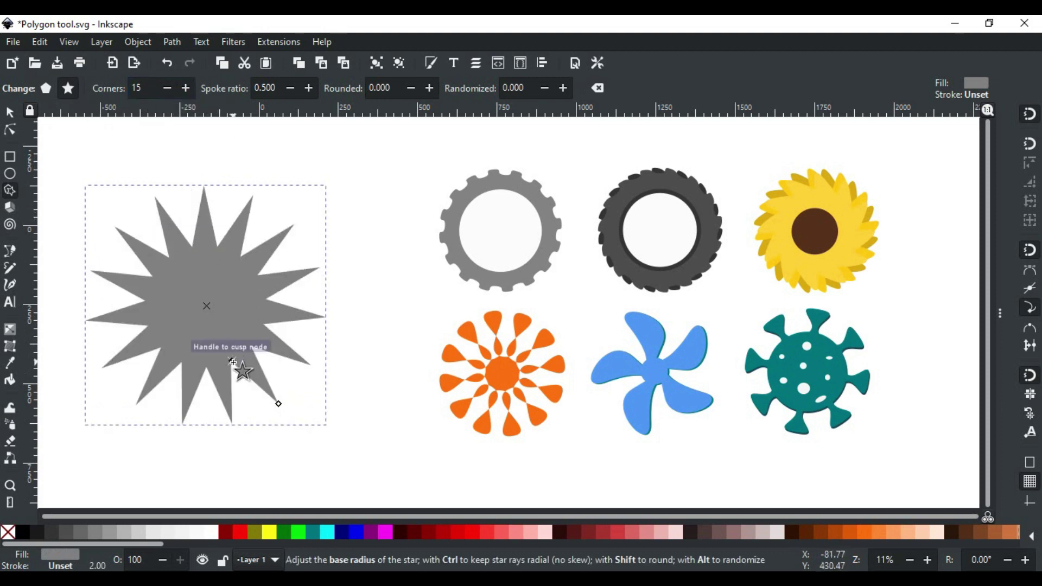
pyautogui.moveTo(233, 362)
pyautogui.mouseDown()
pyautogui.moveTo(249, 379)
pyautogui.moveTo(250, 403)
pyautogui.moveTo(277, 405)
pyautogui.mouseUp()
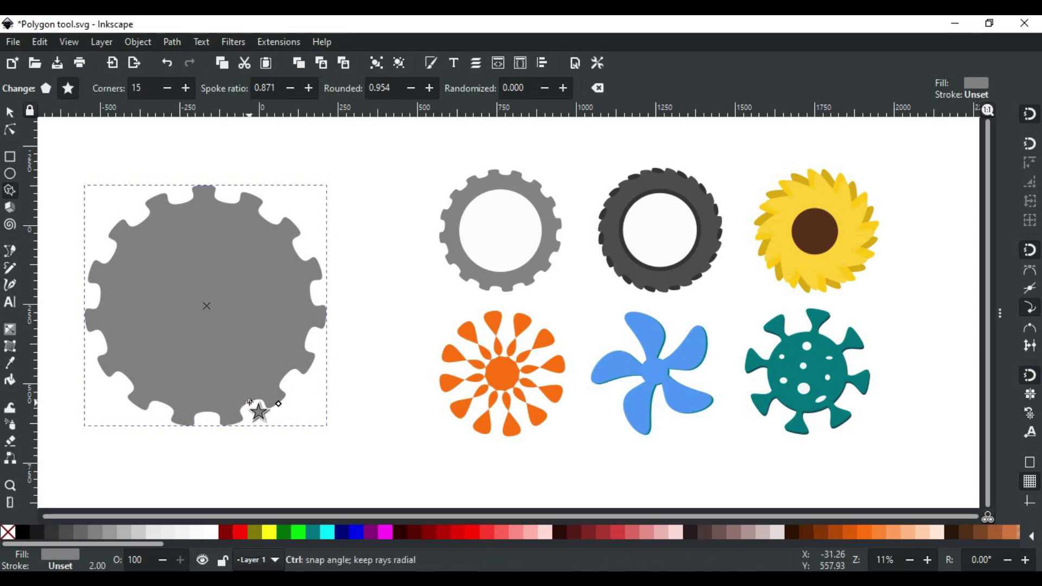
pyautogui.moveTo(250, 404); pyautogui.dragTo(251, 406)
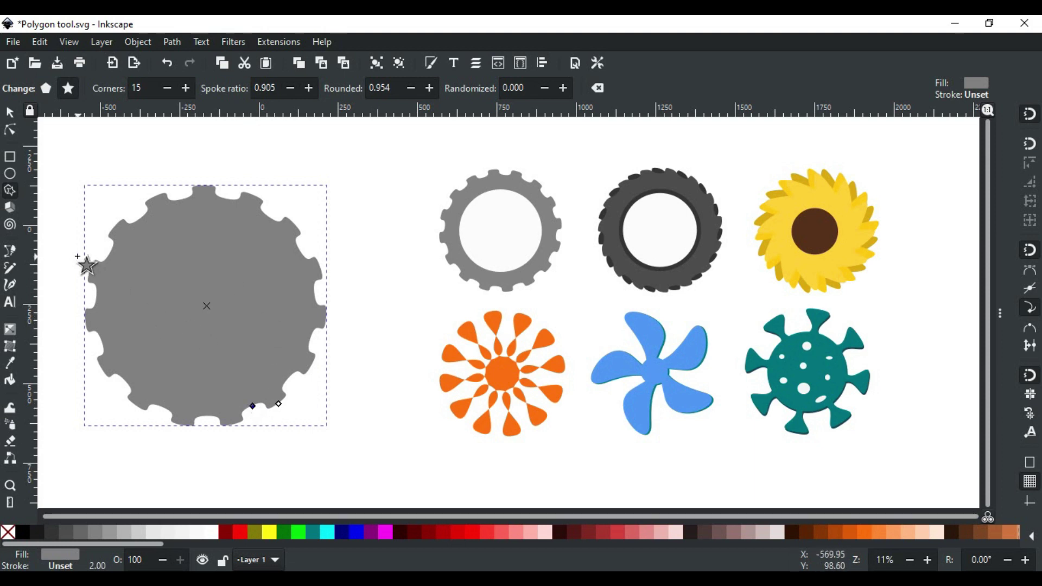
# Add a white circle about 534 mm wide at the centre of the grey gear
pyautogui.click(10, 174)
pyautogui.moveTo(347, 345); pyautogui.dragTo(162, 307)
pyautogui.click(210, 532)
pyautogui.press('s')
pyautogui.moveTo(245, 352); pyautogui.dragTo(320, 396)
pyautogui.moveTo(206, 341); pyautogui.dragTo(205, 338)
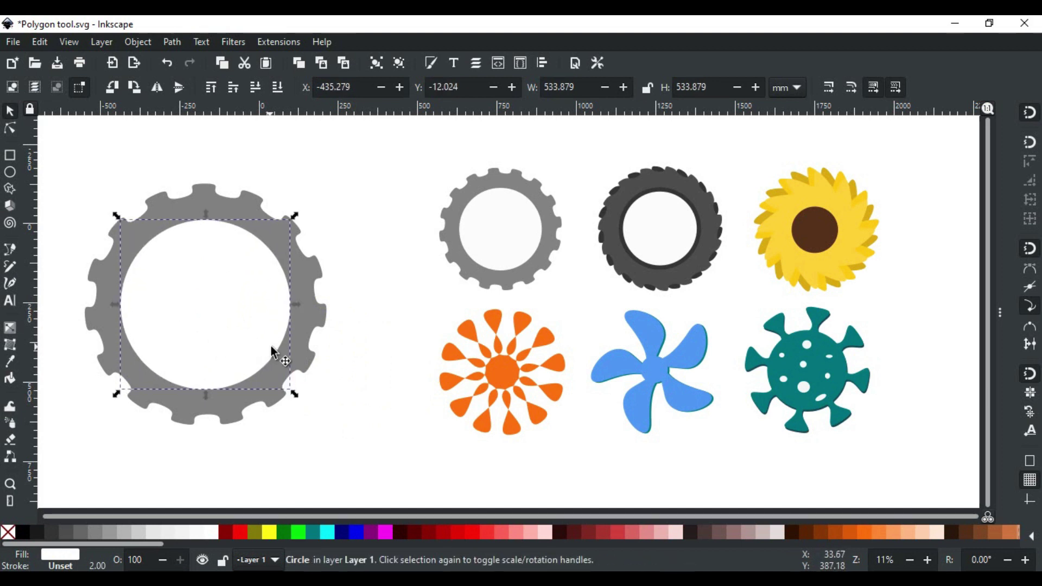
pyautogui.click(361, 398)
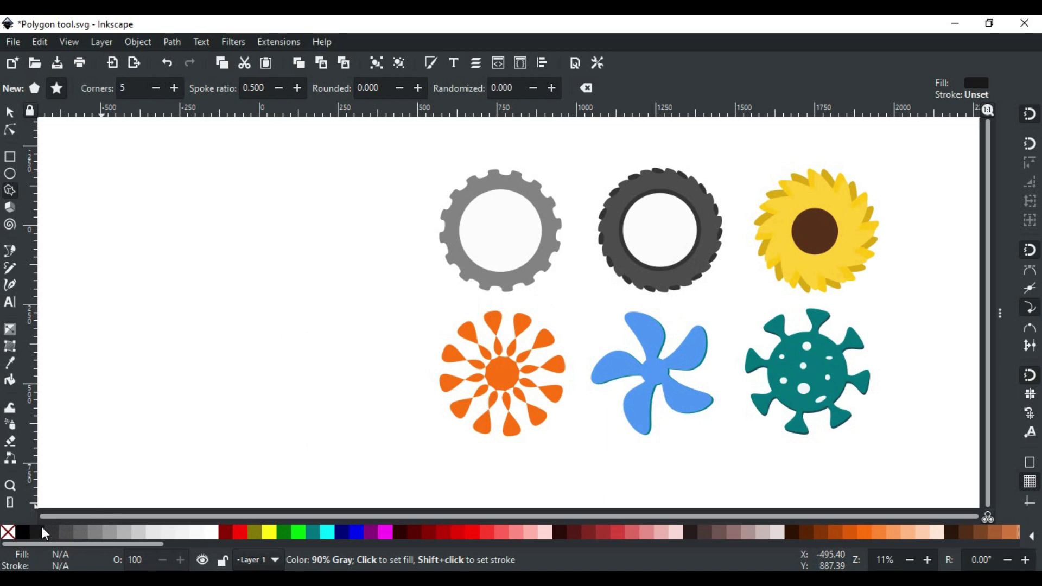
# Draw a five-pointed star filled with 90% Gray in the empty area and reposition it
pyautogui.moveTo(176, 268); pyautogui.dragTo(263, 380)
pyautogui.press('s')
pyautogui.moveTo(182, 298); pyautogui.dragTo(246, 330)
pyautogui.press('*')
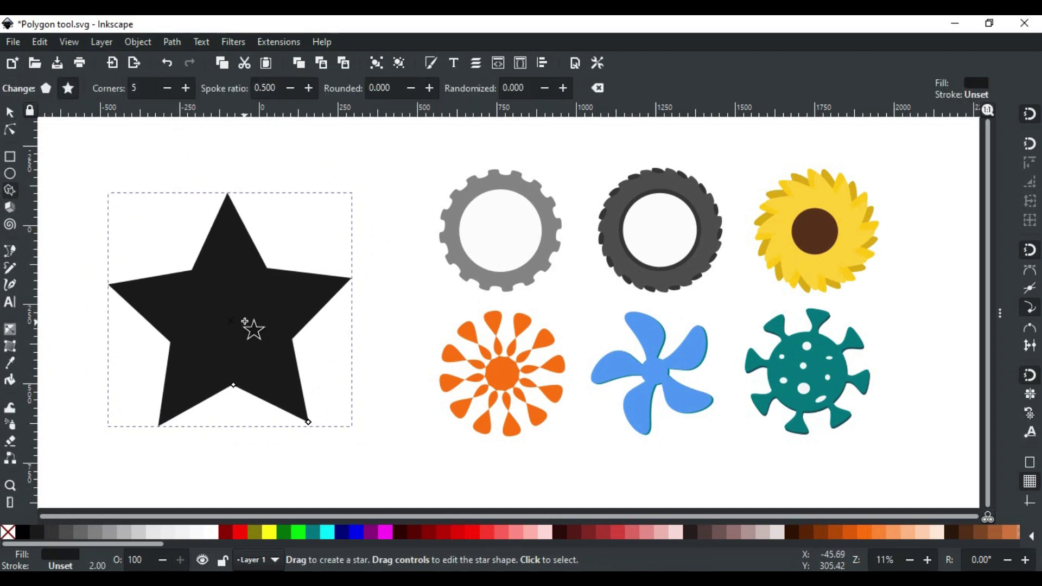
# Give the dark star 20 corners and turn it into slanted teeth with spoke ratio 0.927 and rounding 0.249
pyautogui.click(128, 96)
pyautogui.write('20')
pyautogui.press('Return')
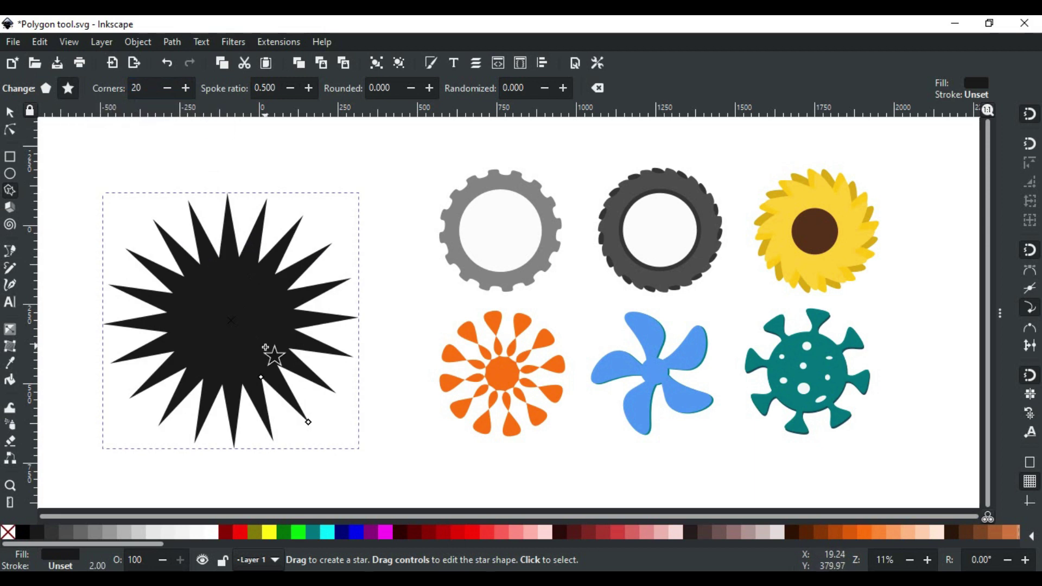
pyautogui.moveTo(262, 377)
pyautogui.mouseDown()
pyautogui.moveTo(285, 418)
pyautogui.moveTo(297, 420)
pyautogui.mouseUp()
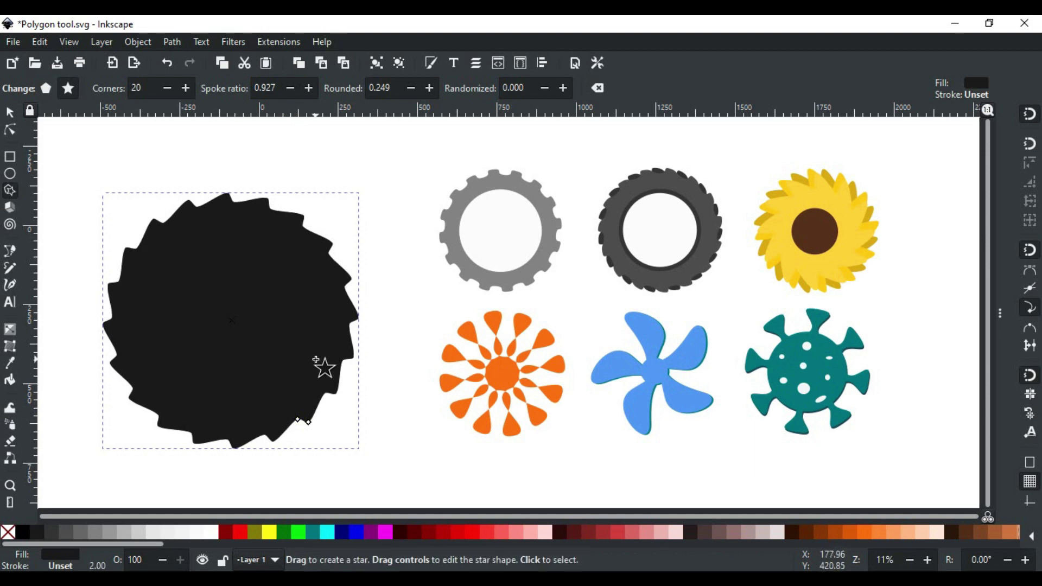
# Duplicate the toothed star, fill the copy with a slightly lighter dark grey and rotate it so the darker teeth show between
pyautogui.click(51, 531)
pyautogui.press('s')
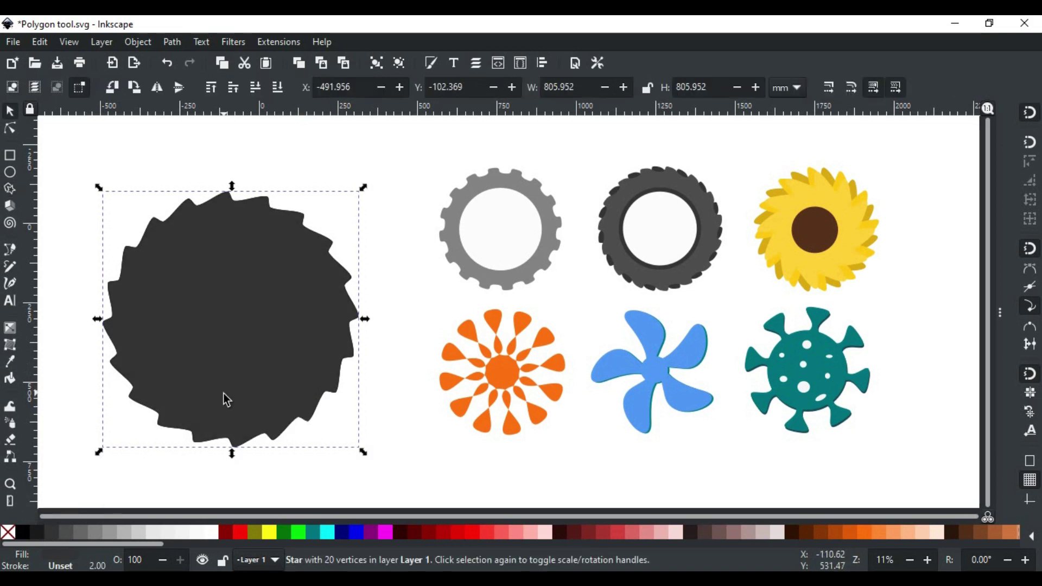
pyautogui.click(263, 376)
pyautogui.moveTo(364, 451); pyautogui.dragTo(383, 434)
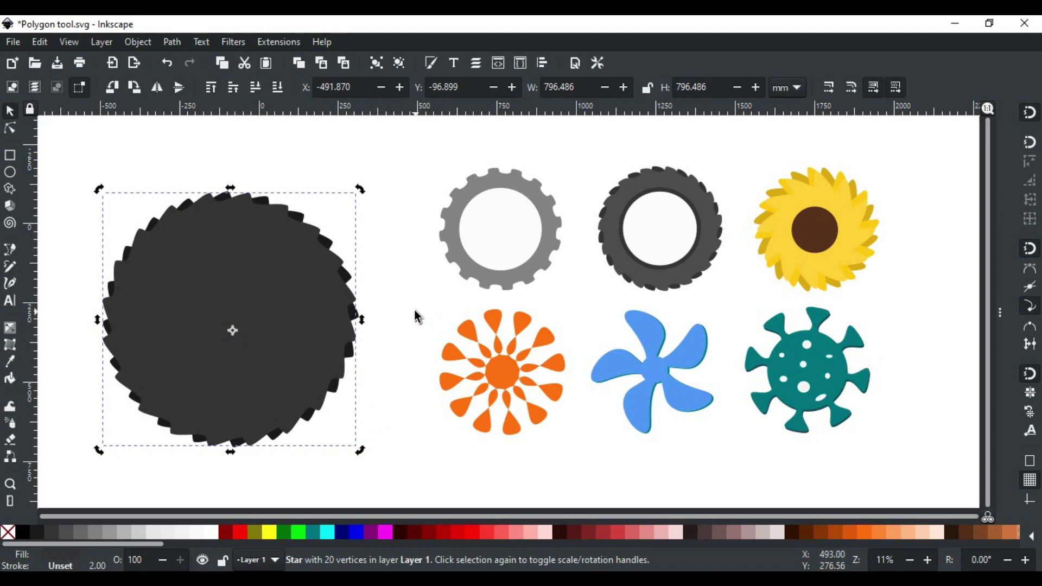
pyautogui.click(386, 442)
# Draw a nearly black circle in the middle of the tyre shape, resizing and moving it towards the centre
pyautogui.click(10, 173)
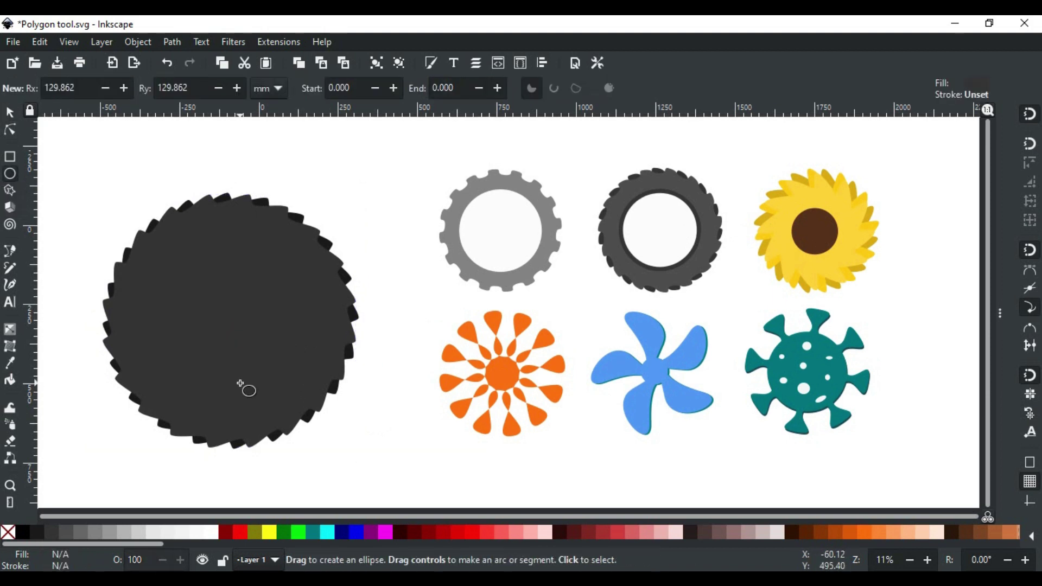
pyautogui.moveTo(154, 249); pyautogui.dragTo(328, 407)
pyautogui.press('s')
pyautogui.moveTo(305, 246); pyautogui.dragTo(317, 235)
pyautogui.moveTo(271, 304); pyautogui.dragTo(264, 304)
# Align the centres of the two toothed stars and the dark circle
pyautogui.moveTo(113, 150); pyautogui.dragTo(368, 460)
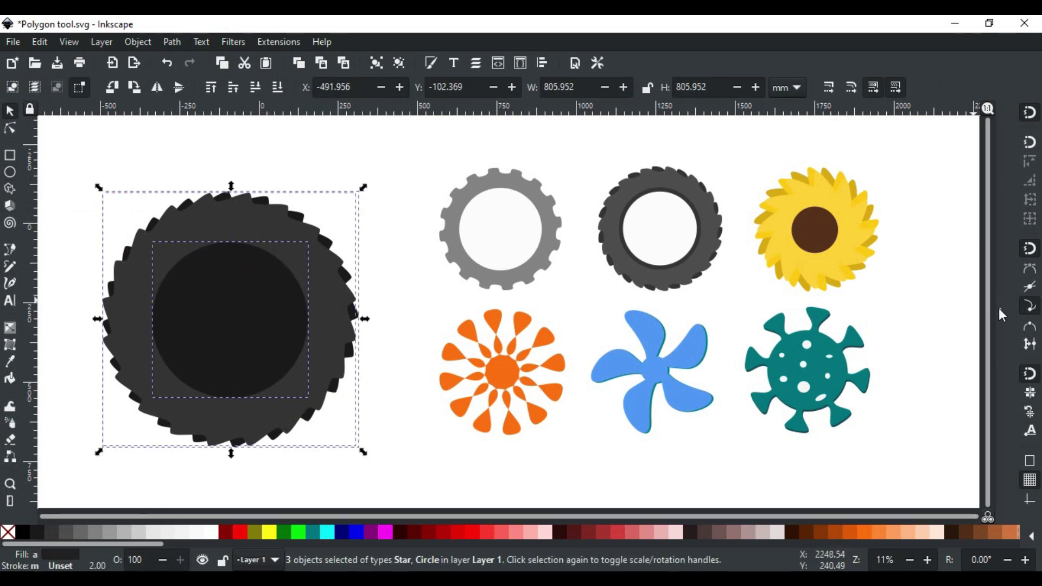
pyautogui.hotkey('ctrl', 'shift', 'a')
pyautogui.click(923, 183)
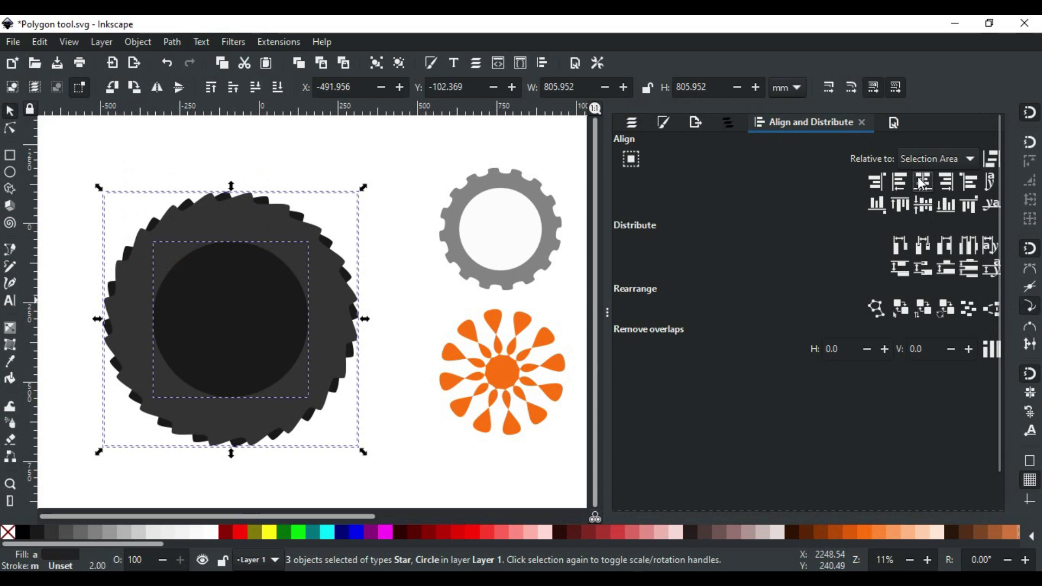
pyautogui.click(609, 305)
pyautogui.click(386, 285)
# Scale the tyre's centre circle up slightly
pyautogui.click(233, 303)
pyautogui.moveTo(310, 403); pyautogui.dragTo(314, 402)
pyautogui.click(344, 396)
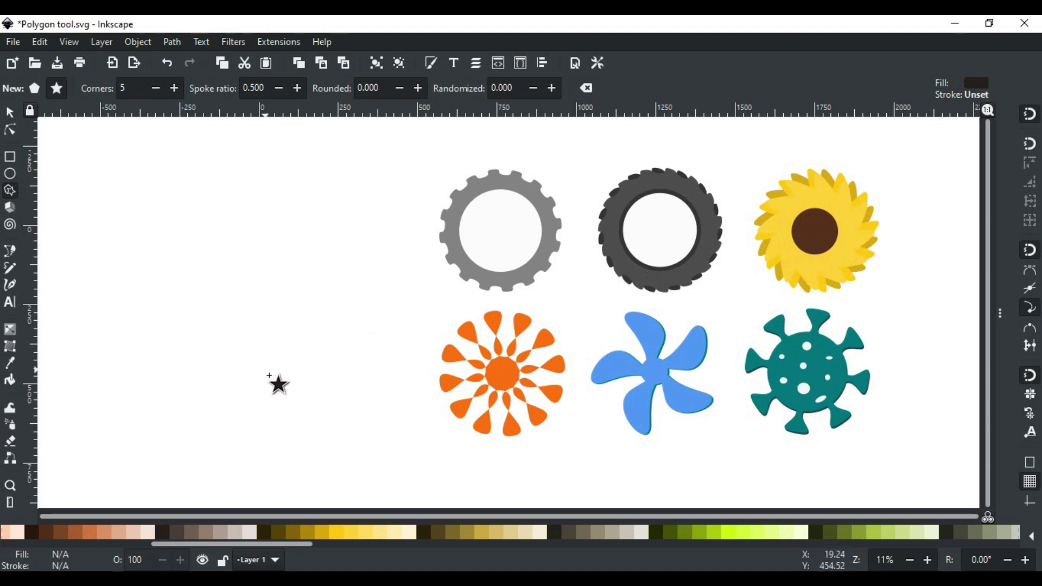
# Draw a yellow star in the empty area and set its corners to 12
pyautogui.click(351, 536)
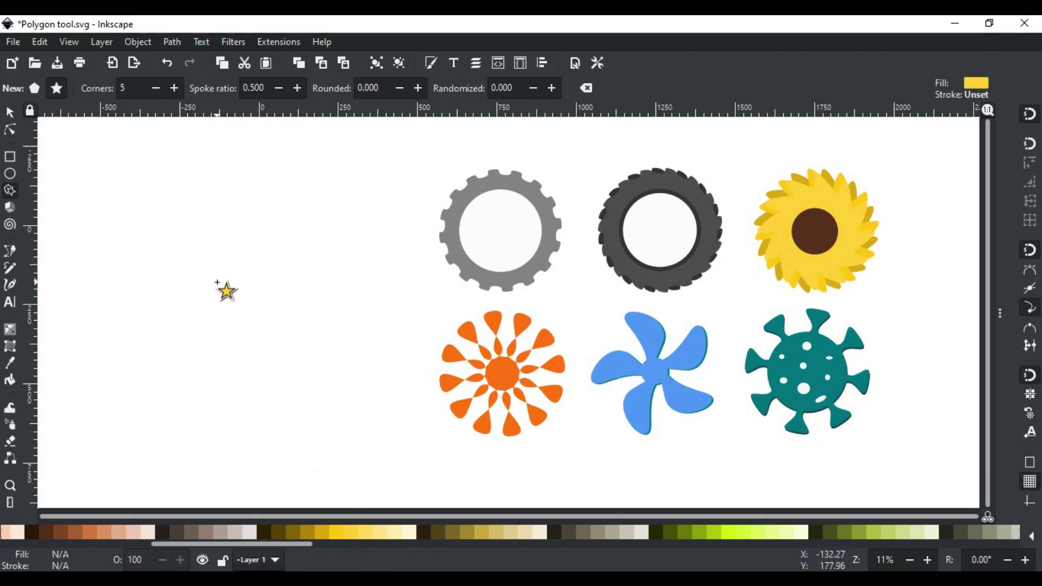
pyautogui.moveTo(206, 292); pyautogui.dragTo(290, 407)
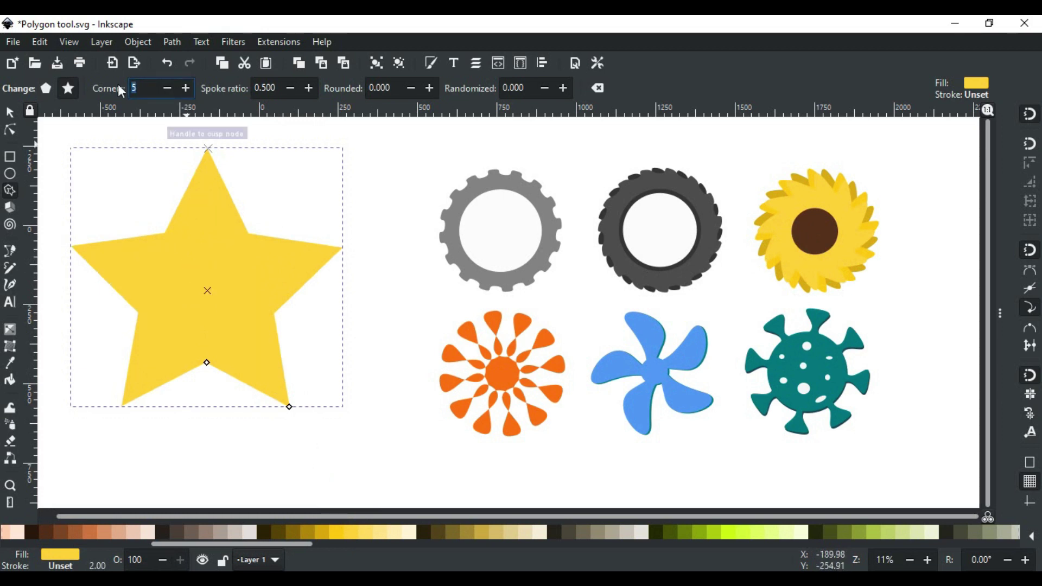
pyautogui.write('12')
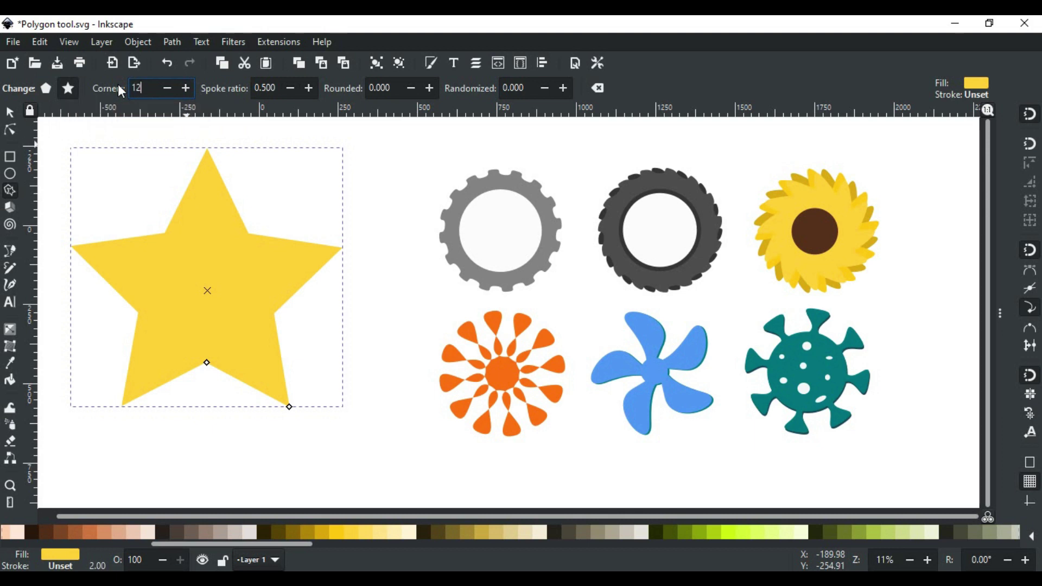
pyautogui.press('Return')
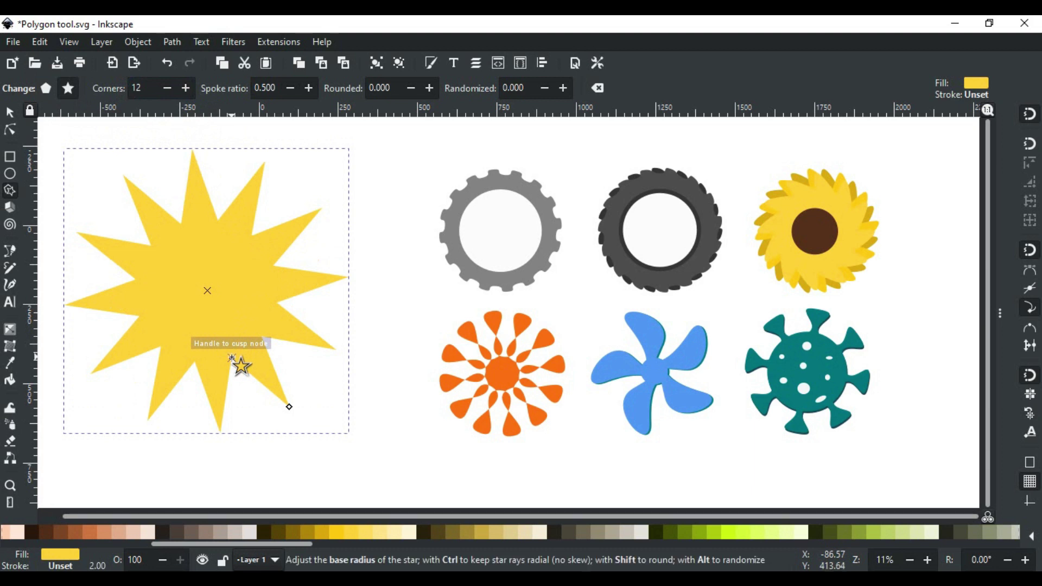
# Twist the yellow star into rounded petals with spoke ratio 0.627 and rounding 0.337, and move it further from the page edge
pyautogui.moveTo(233, 356); pyautogui.dragTo(129, 336)
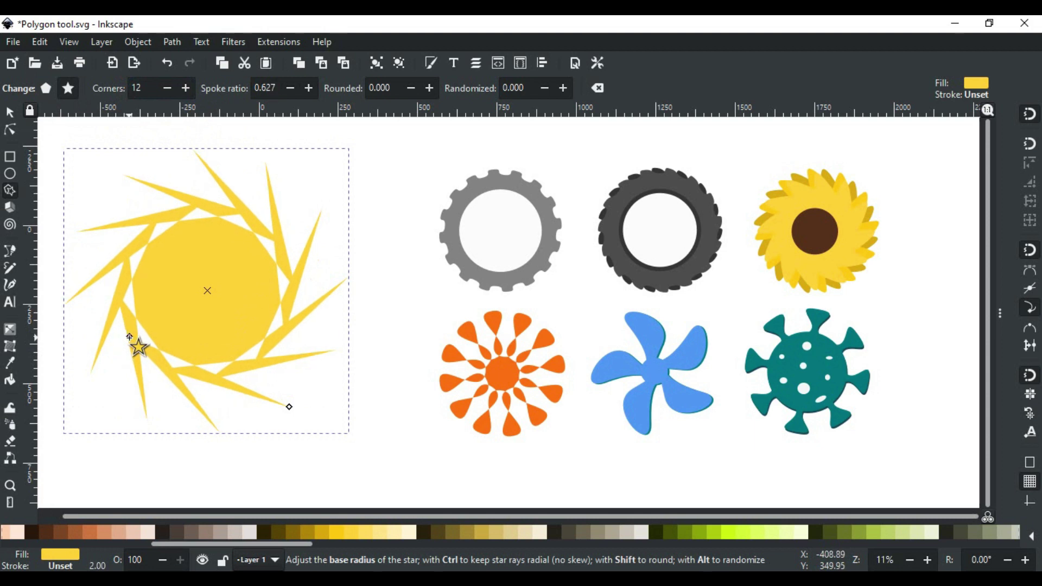
pyautogui.moveTo(130, 338); pyautogui.dragTo(170, 362)
pyautogui.press('s')
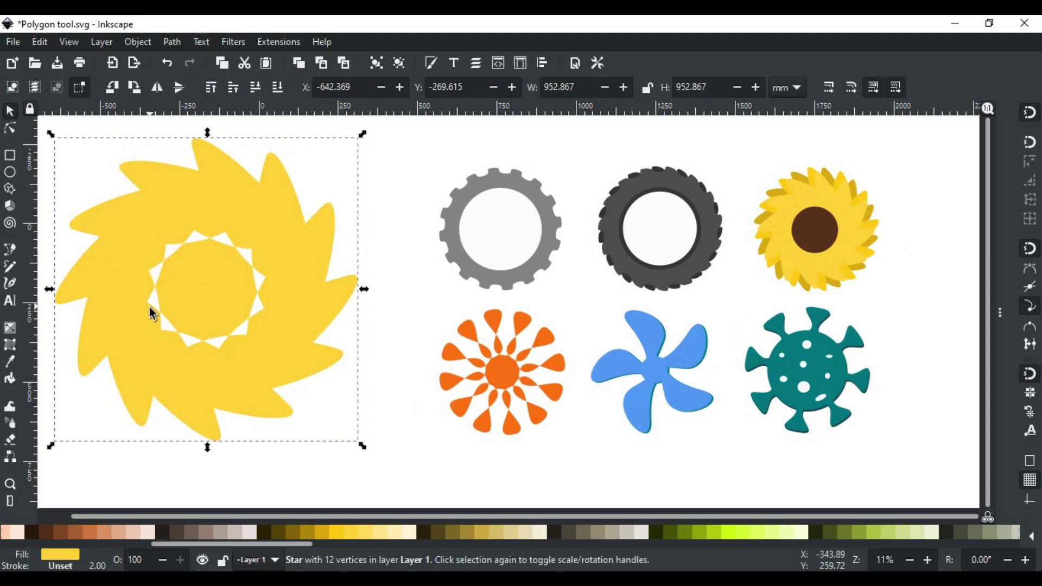
pyautogui.moveTo(156, 312); pyautogui.dragTo(198, 341)
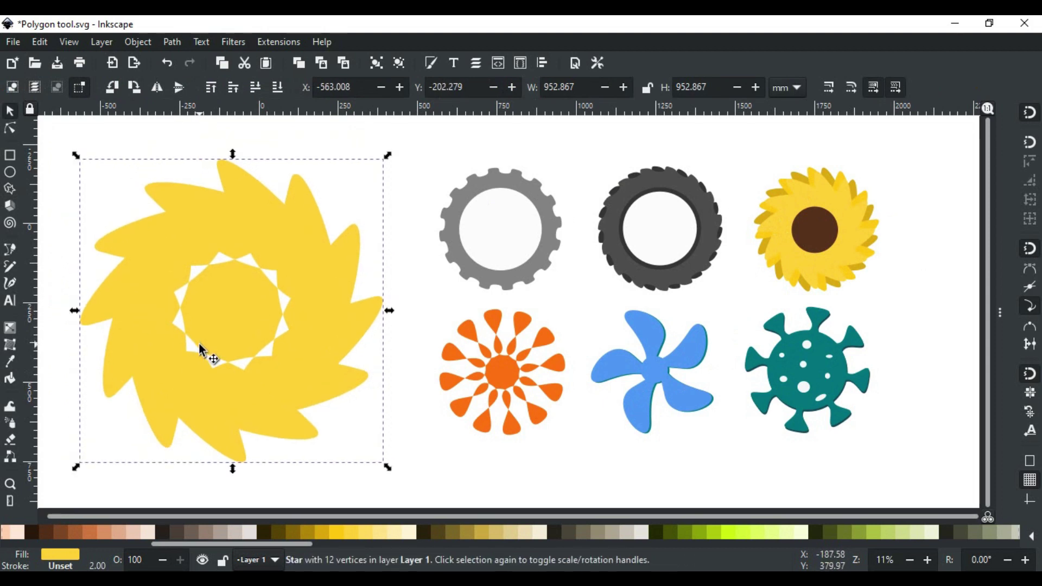
pyautogui.press('*')
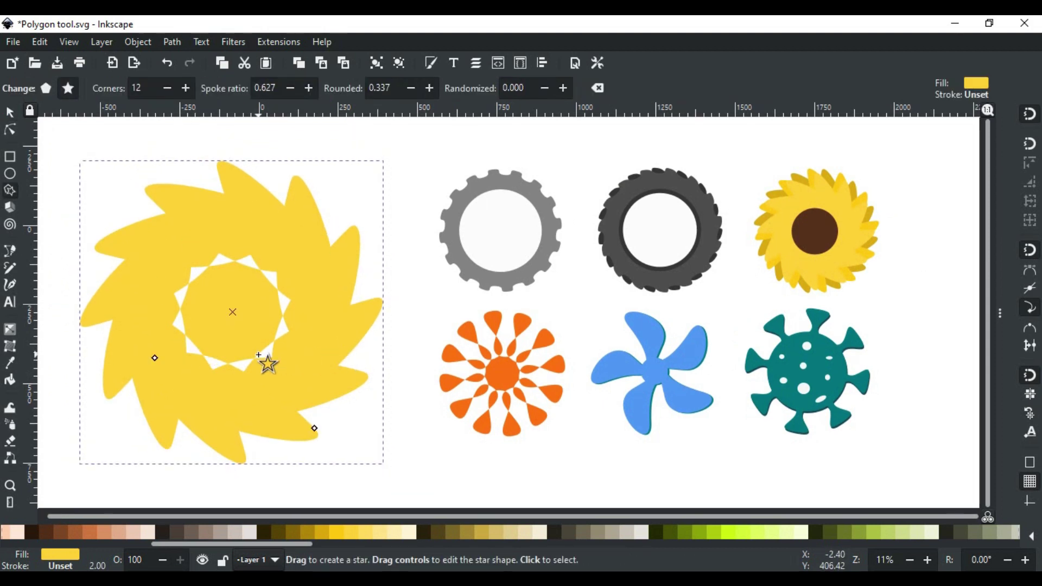
# Place a slightly rotated copy of the yellow star, filled with #D4AA00, behind the original
pyautogui.press('ctrl')
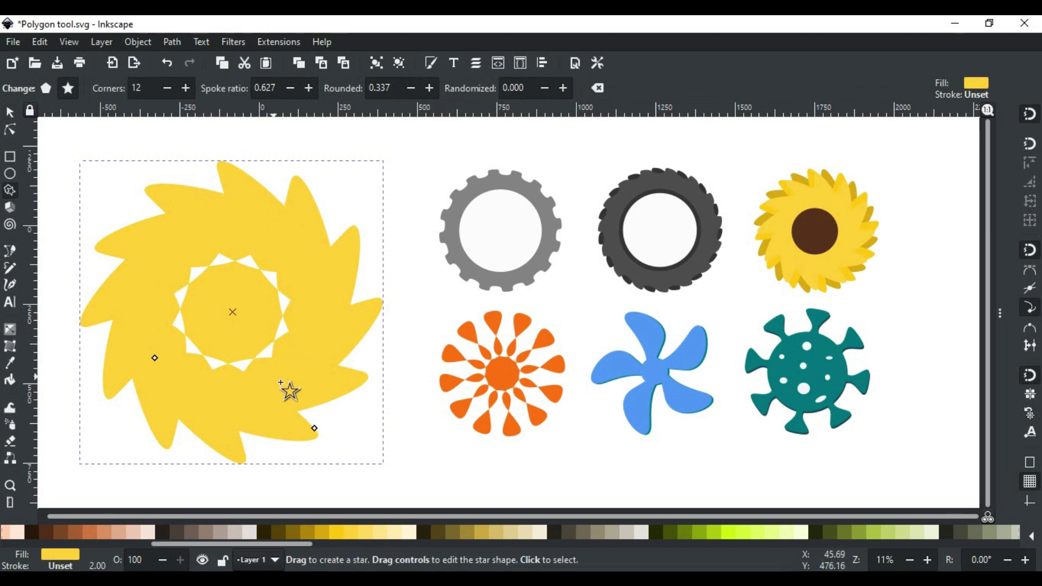
pyautogui.click(320, 532)
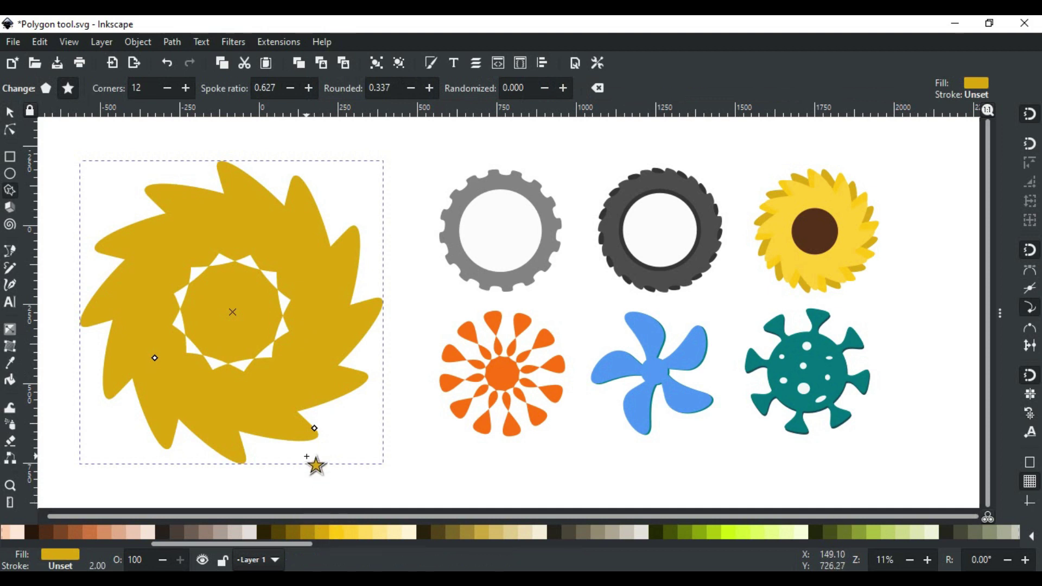
pyautogui.press('s')
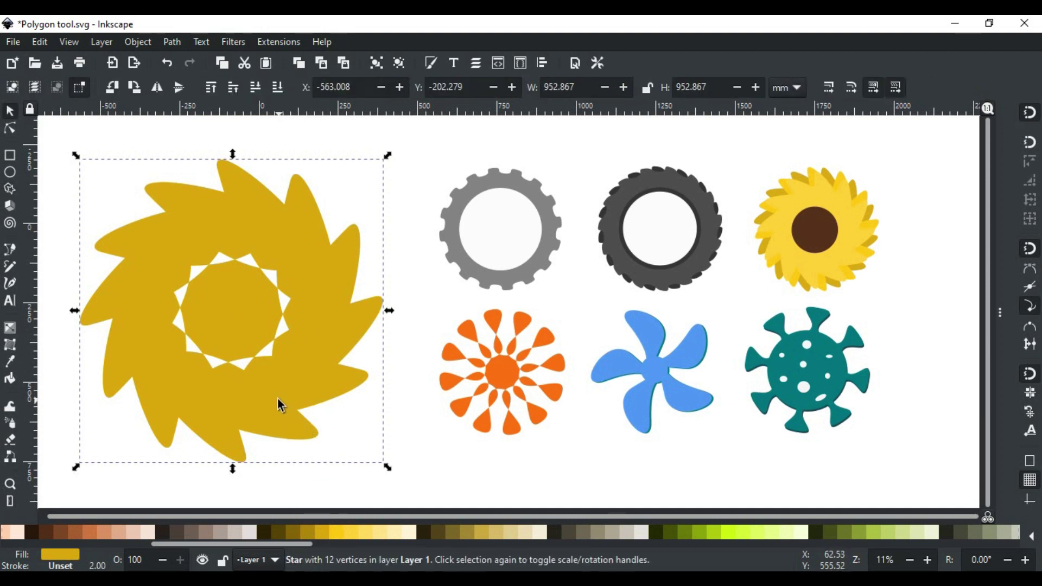
pyautogui.click(280, 405)
pyautogui.moveTo(388, 467); pyautogui.dragTo(405, 450)
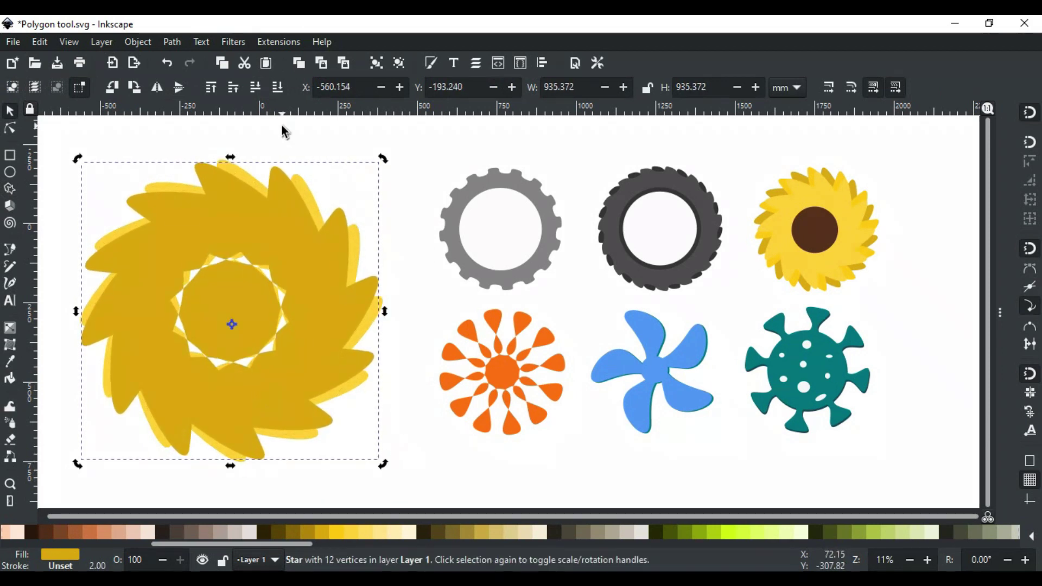
pyautogui.click(281, 90)
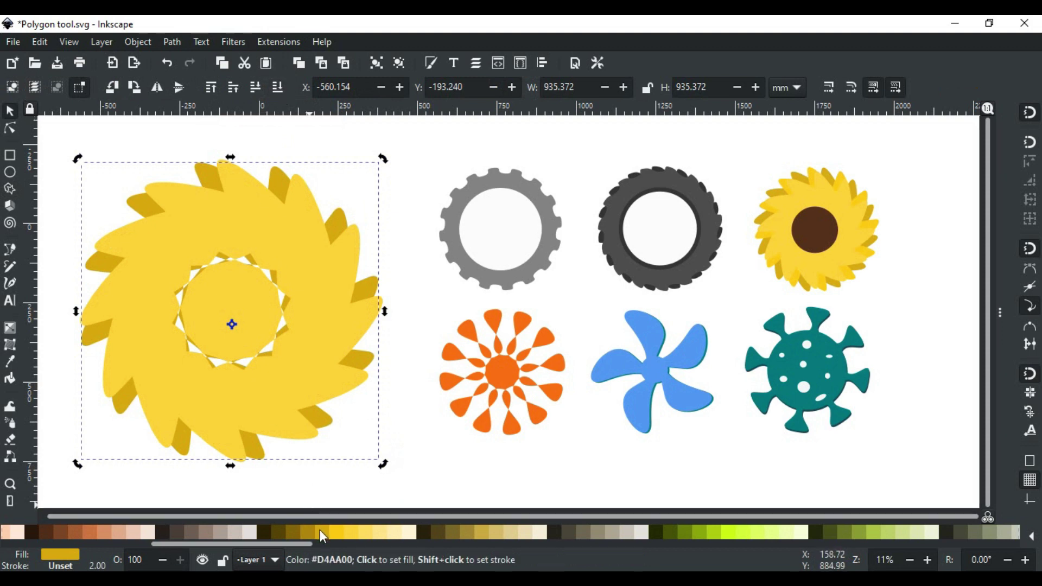
# Brighten the rear star's yellow and place another rotated copy of the front star, filled with #D4AA00, behind both
pyautogui.click(219, 303)
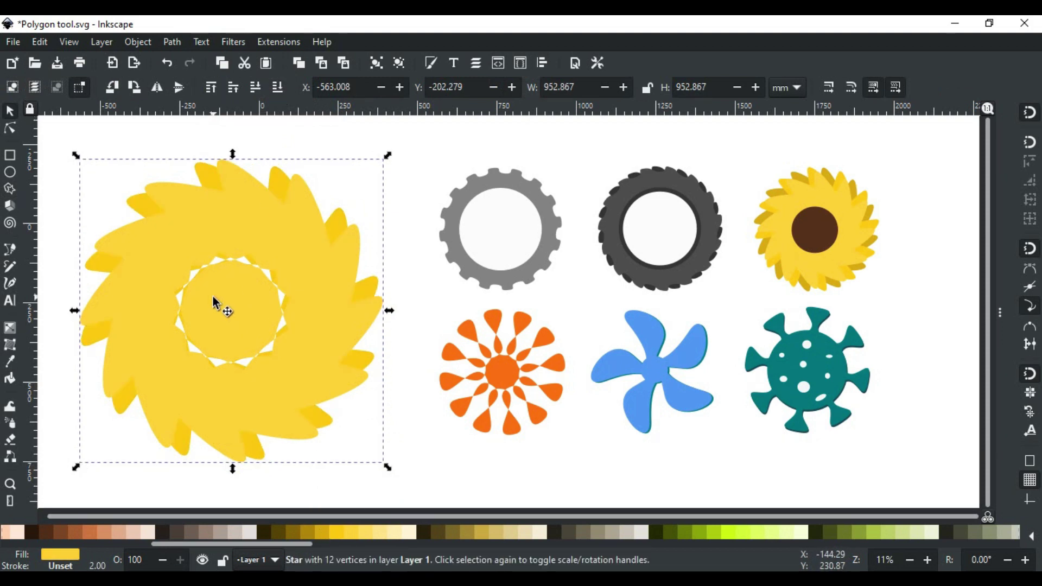
pyautogui.click(323, 533)
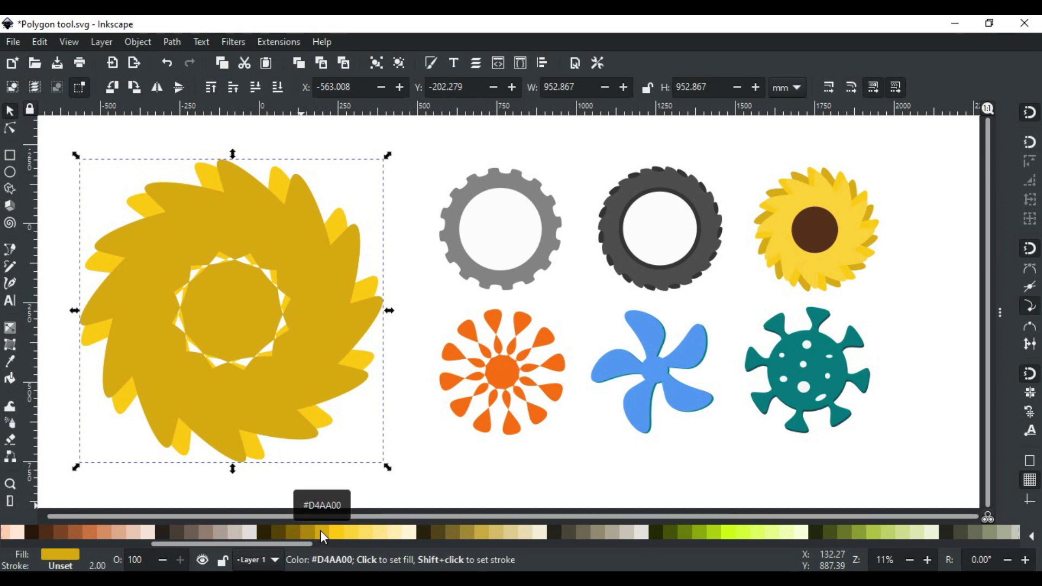
pyautogui.click(262, 365)
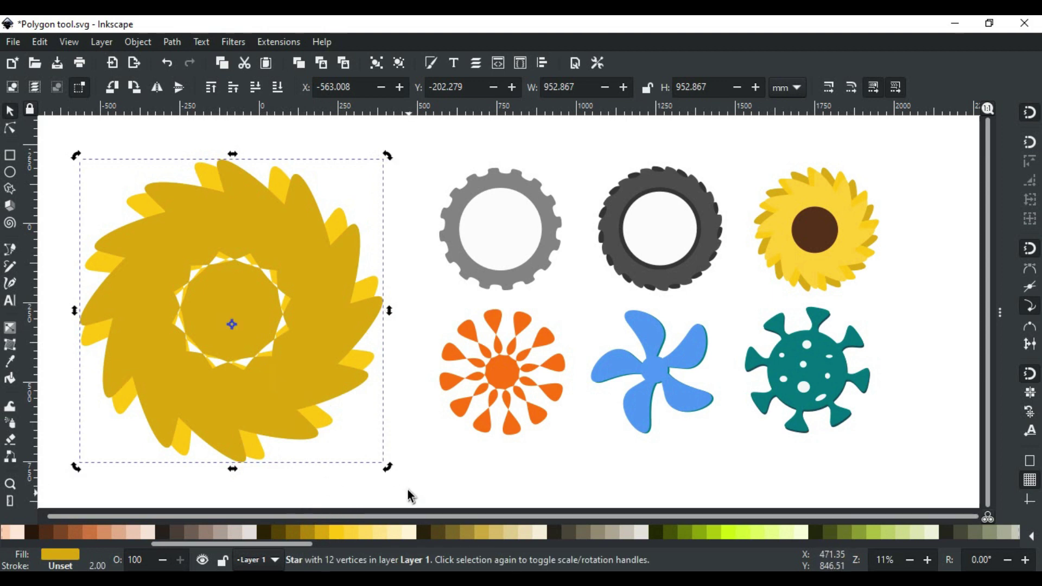
pyautogui.moveTo(387, 467); pyautogui.dragTo(422, 417)
pyautogui.click(278, 90)
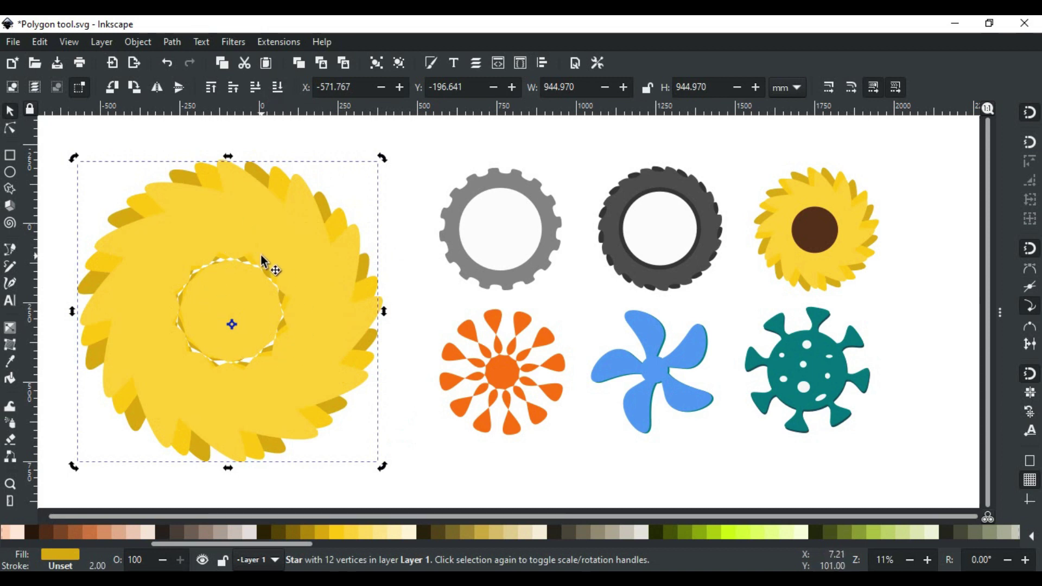
pyautogui.click(390, 245)
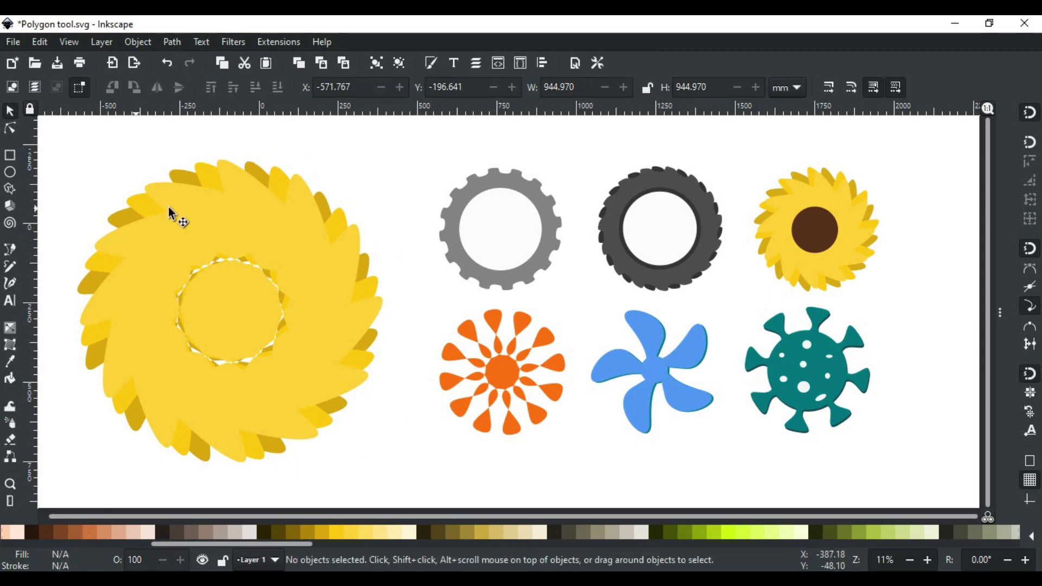
# Draw a circle about 394 mm in diameter over the centre of the large yellow flower and fill it dark brown
pyautogui.click(10, 173)
pyautogui.moveTo(162, 259); pyautogui.dragTo(309, 384)
pyautogui.press('s')
pyautogui.moveTo(234, 319); pyautogui.dragTo(223, 337)
pyautogui.click(50, 528)
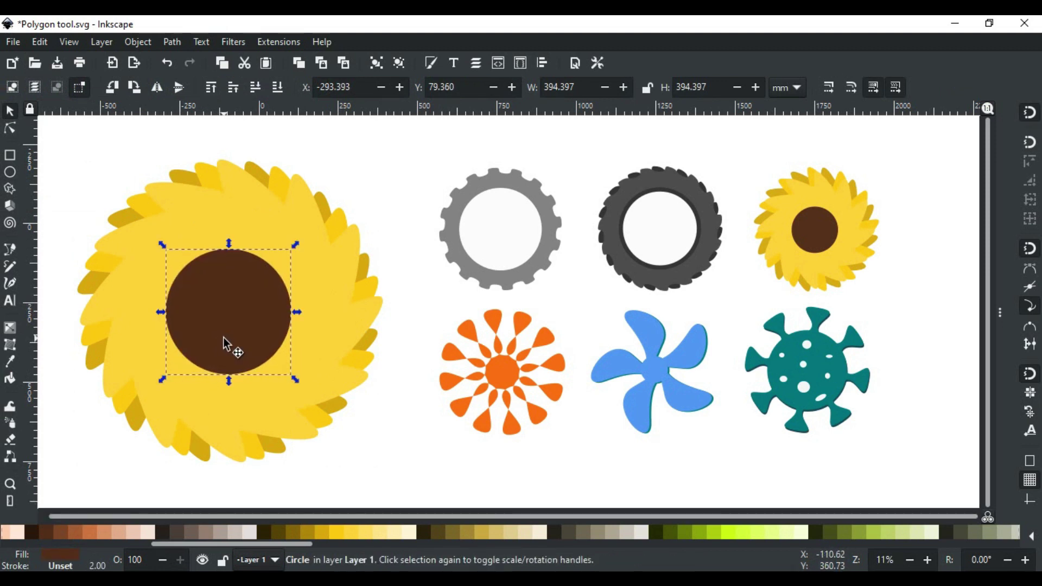
# Align the brown circle and all the yellow petal stars on their common centre, both horizontally and vertically
pyautogui.moveTo(88, 214); pyautogui.dragTo(255, 324)
pyautogui.hotkey('ctrl', 'shift', 'a')
pyautogui.click(923, 182)
pyautogui.click(923, 204)
pyautogui.click(414, 422)
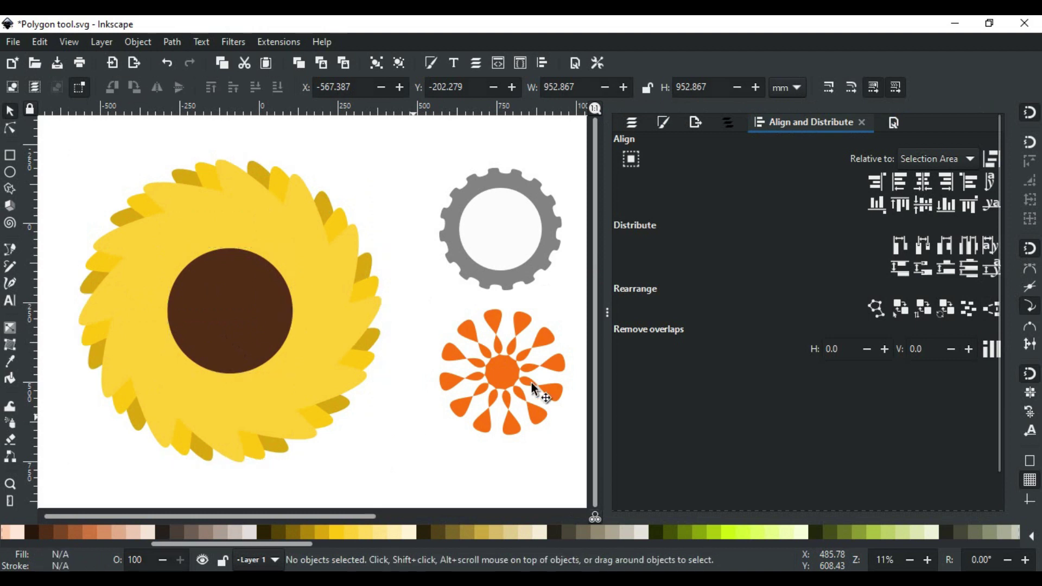
pyautogui.click(607, 312)
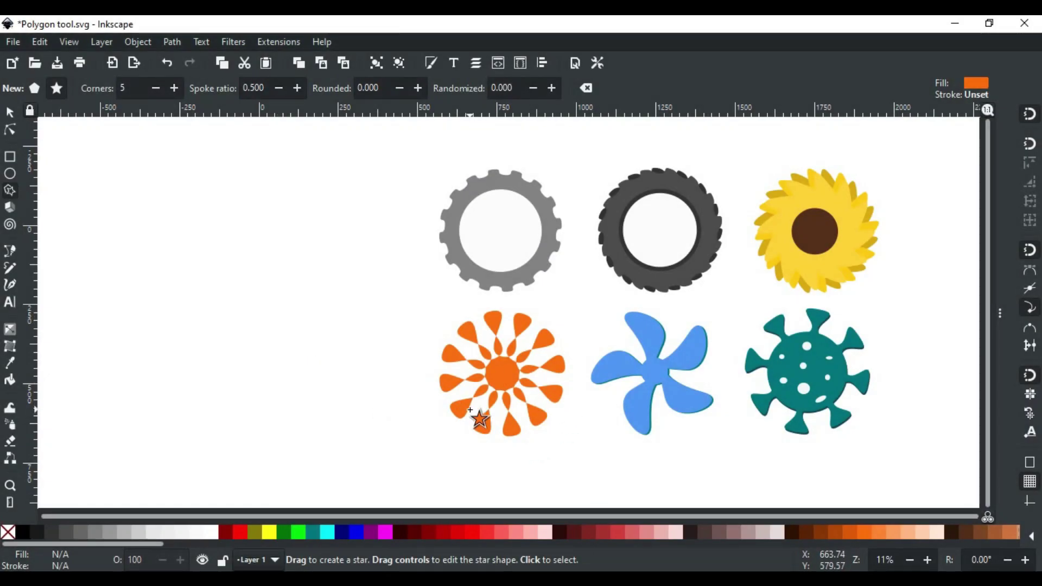
# Draw a large orange star in the empty area beside the samples and set its corners to 10
pyautogui.moveTo(202, 333)
pyautogui.mouseDown()
pyautogui.moveTo(275, 401)
pyautogui.moveTo(288, 447)
pyautogui.mouseUp()
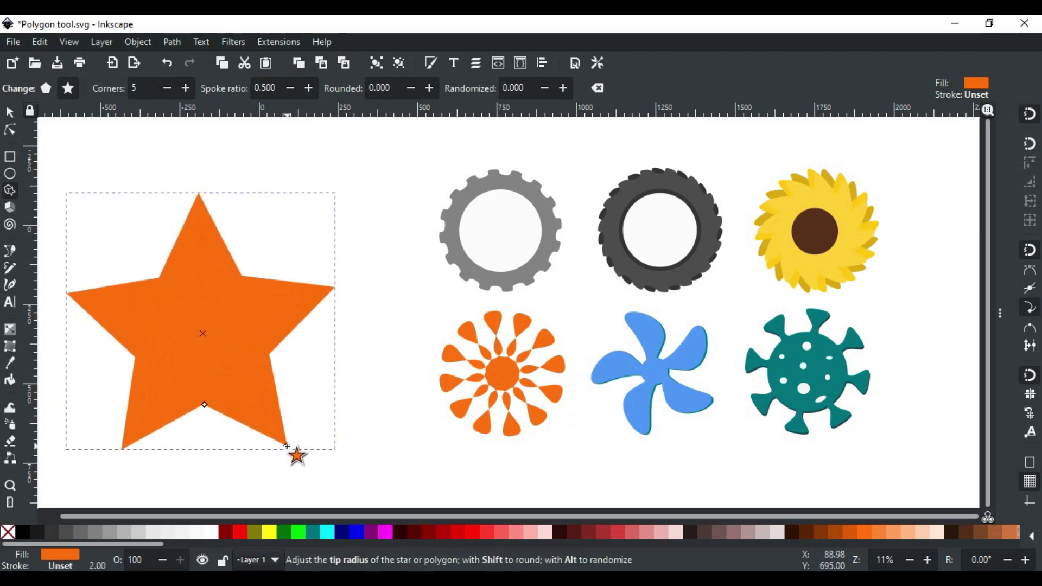
pyautogui.click(133, 88)
pyautogui.write('10')
pyautogui.press('Return')
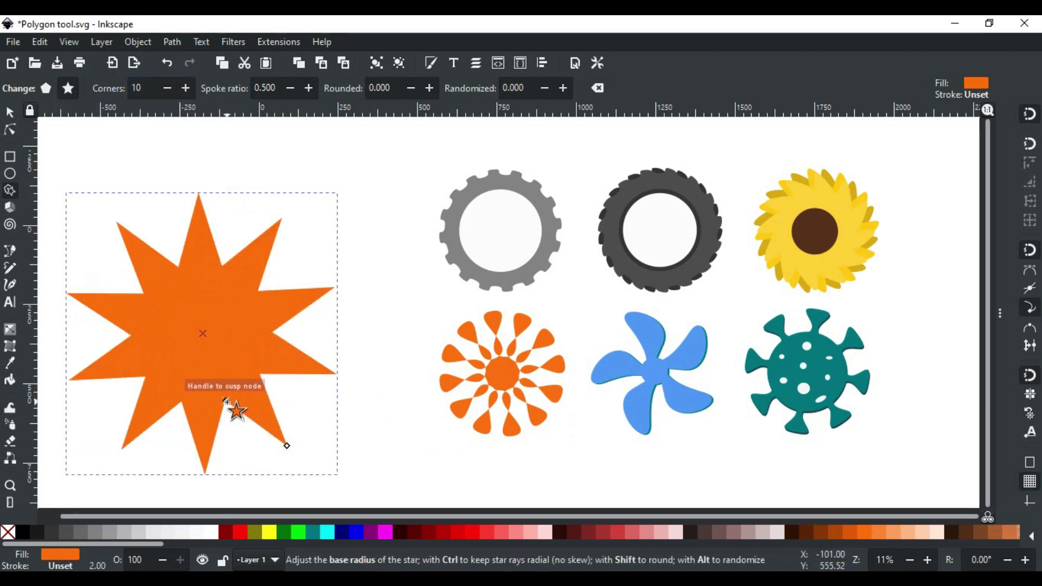
# Round the orange star's points to 0.831 and pull its base radius inward while keeping the rays radial
pyautogui.moveTo(227, 402); pyautogui.dragTo(255, 409)
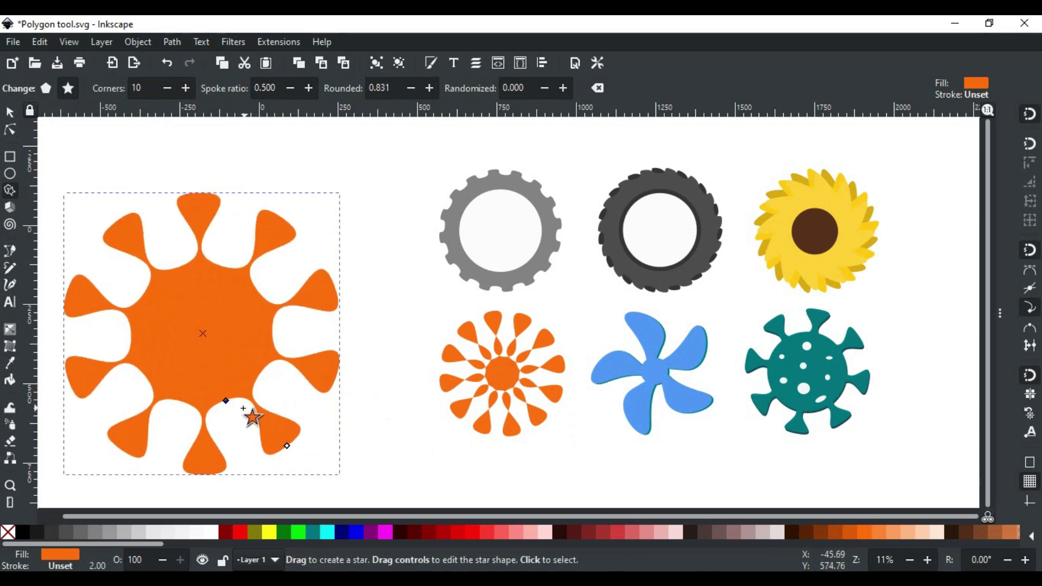
pyautogui.press('ctrl')
pyautogui.moveTo(226, 401); pyautogui.dragTo(224, 372)
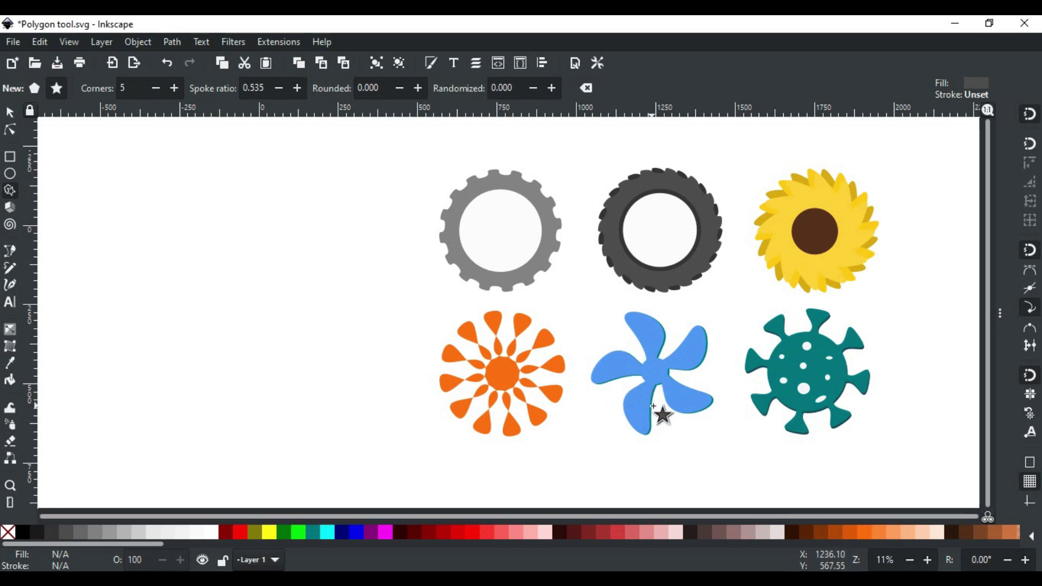
# Draw a dark grey five-cornered star and twist its inner points into propeller blades with spoke ratio 0.562 and rounding 0.471
pyautogui.moveTo(197, 288)
pyautogui.mouseDown()
pyautogui.moveTo(263, 346)
pyautogui.moveTo(264, 378)
pyautogui.mouseUp()
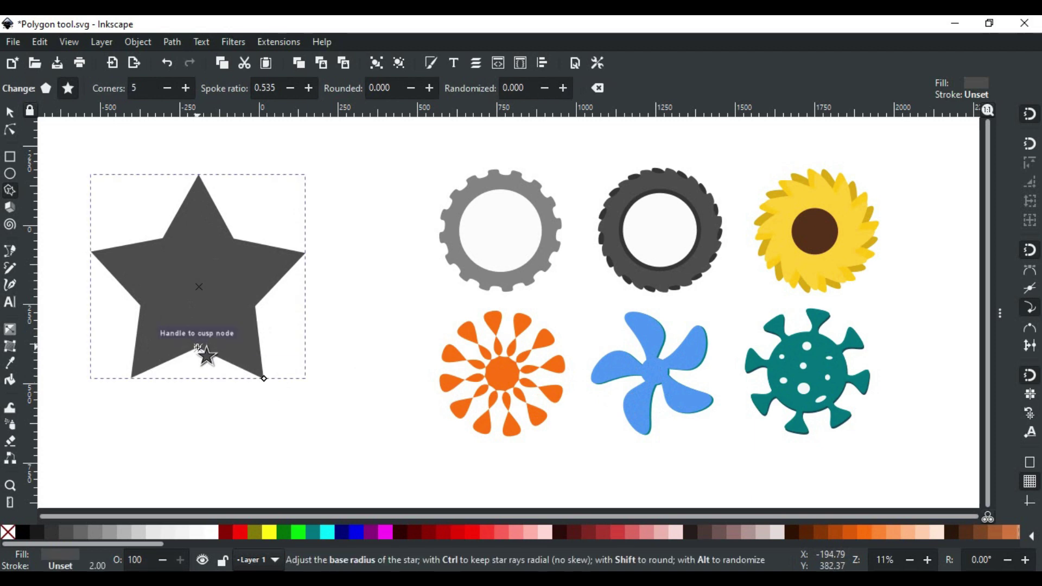
pyautogui.moveTo(198, 348); pyautogui.dragTo(138, 286)
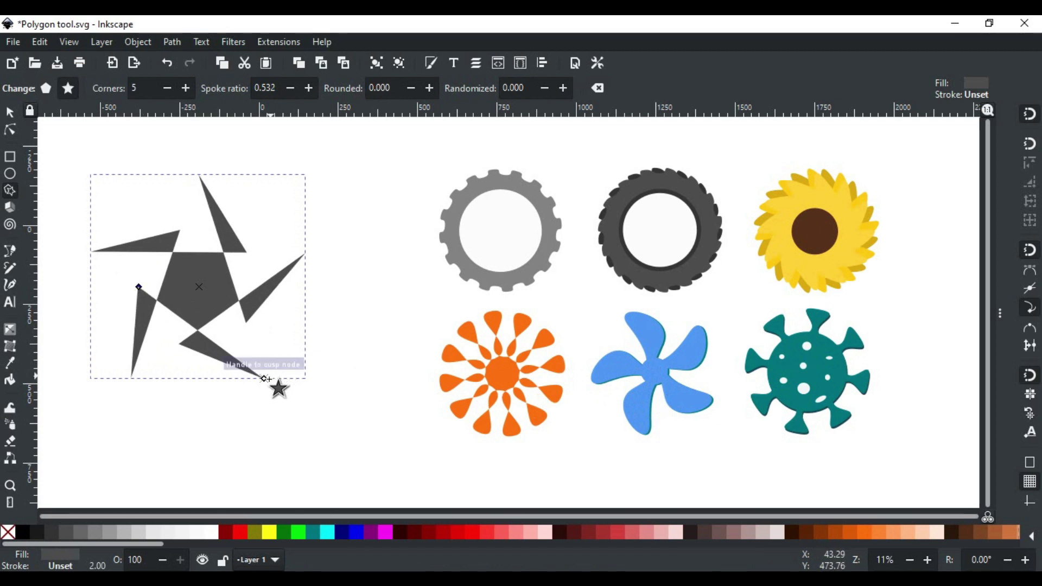
pyautogui.moveTo(264, 379); pyautogui.dragTo(95, 318)
pyautogui.scroll(6, 307, 87)
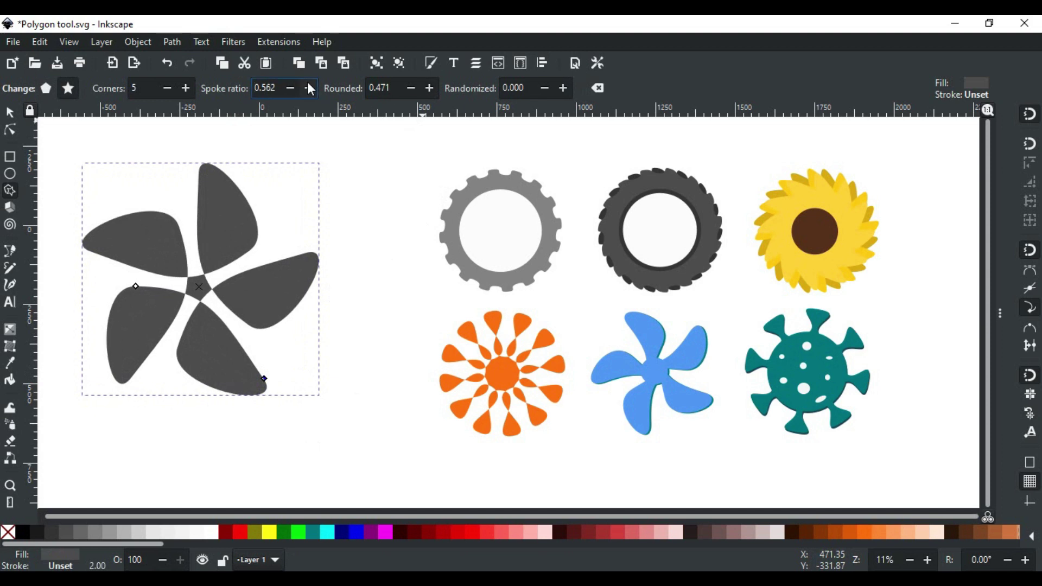
# Refine the grey propeller blades with a slight further twist, spoke ratio 0.615 and rounding 0.701
pyautogui.moveTo(132, 287)
pyautogui.keyDown('shift'); pyautogui.mouseDown()
pyautogui.moveTo(152, 298)
pyautogui.moveTo(132, 293)
pyautogui.mouseUp(); pyautogui.keyUp('shift')
pyautogui.scroll(19, 426, 93)
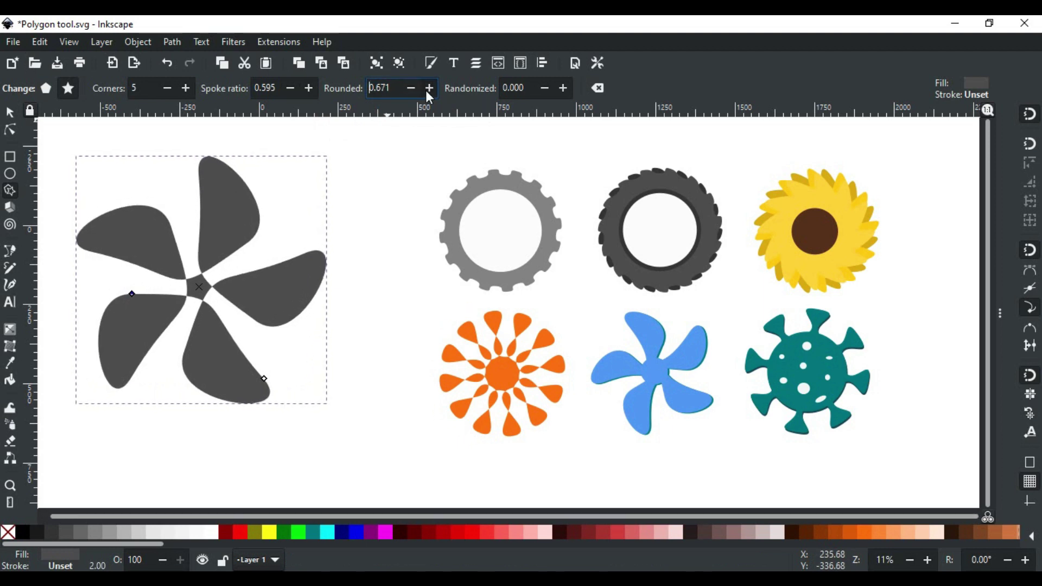
pyautogui.scroll(2, 305, 96)
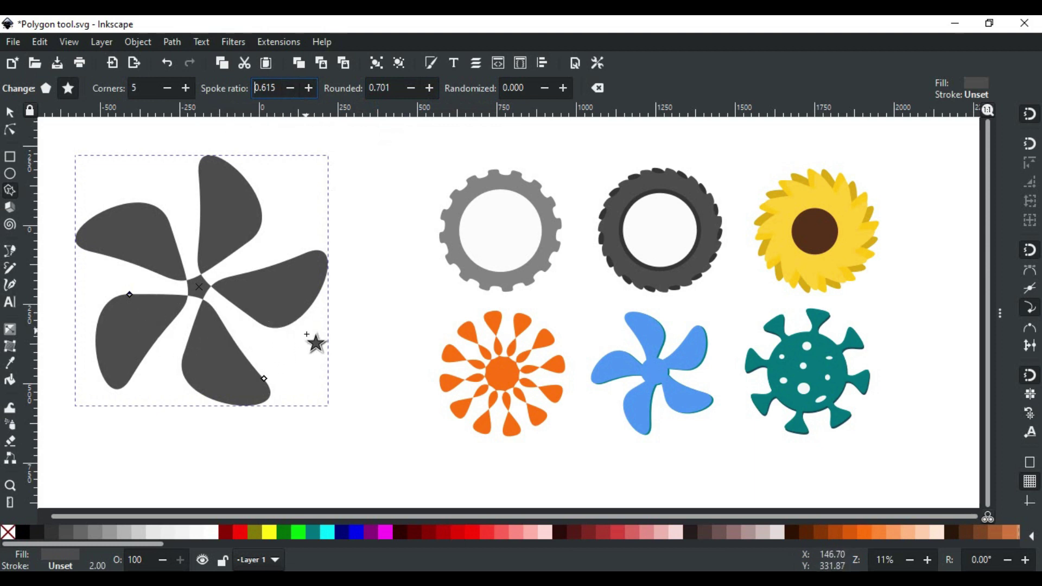
# Draw a dark grey circle about 168 mm in diameter and centre it on the propeller as a hub
pyautogui.press('e')
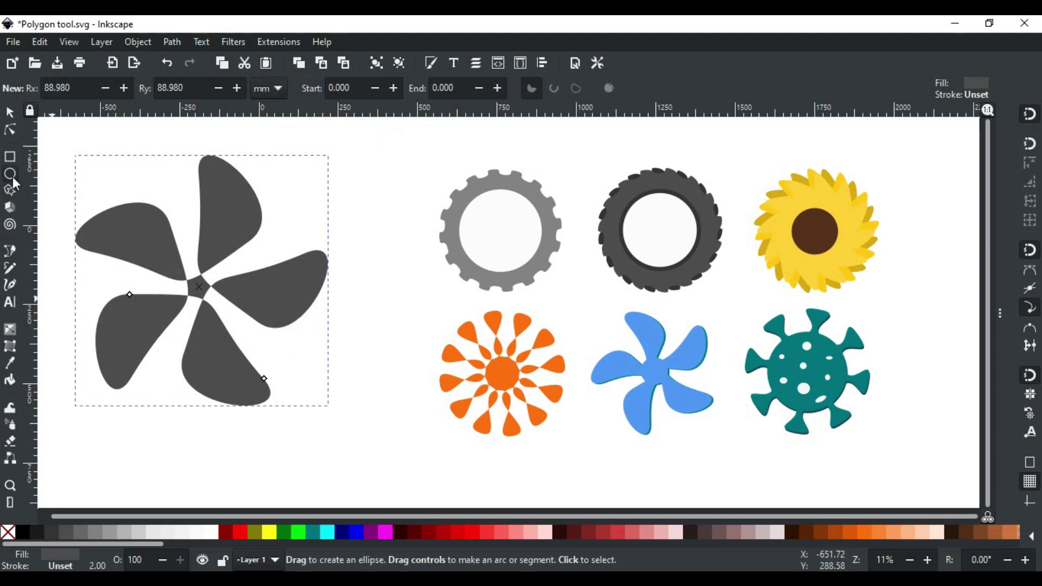
pyautogui.moveTo(344, 389)
pyautogui.mouseDown()
pyautogui.moveTo(396, 437)
pyautogui.moveTo(212, 324)
pyautogui.moveTo(197, 282)
pyautogui.mouseUp()
pyautogui.press('s')
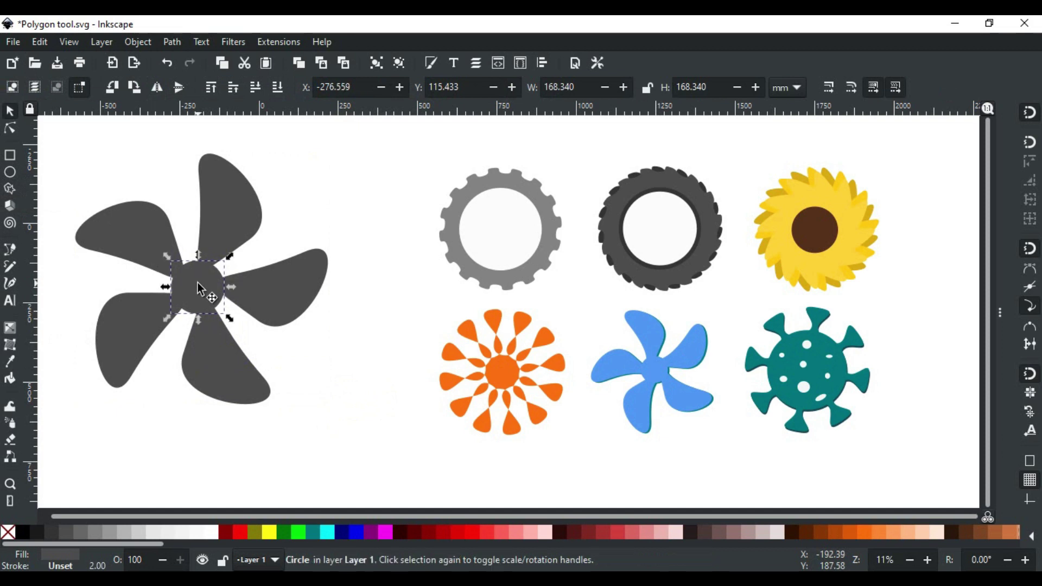
pyautogui.click(334, 345)
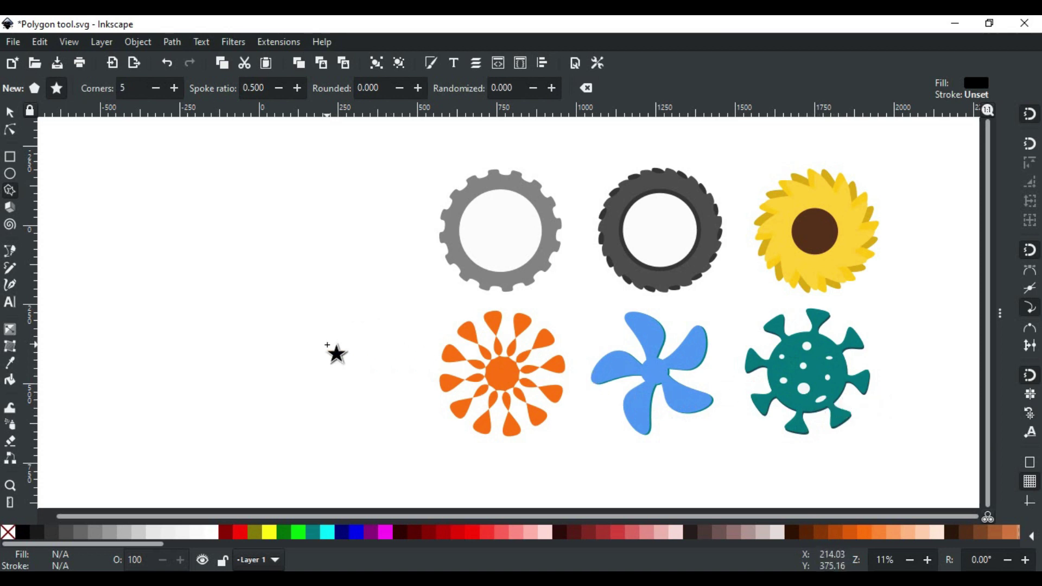
# Draw a teal star in the empty area, set its corners to 8 and round its points to 0.888
pyautogui.click(312, 533)
pyautogui.moveTo(218, 315); pyautogui.dragTo(299, 422)
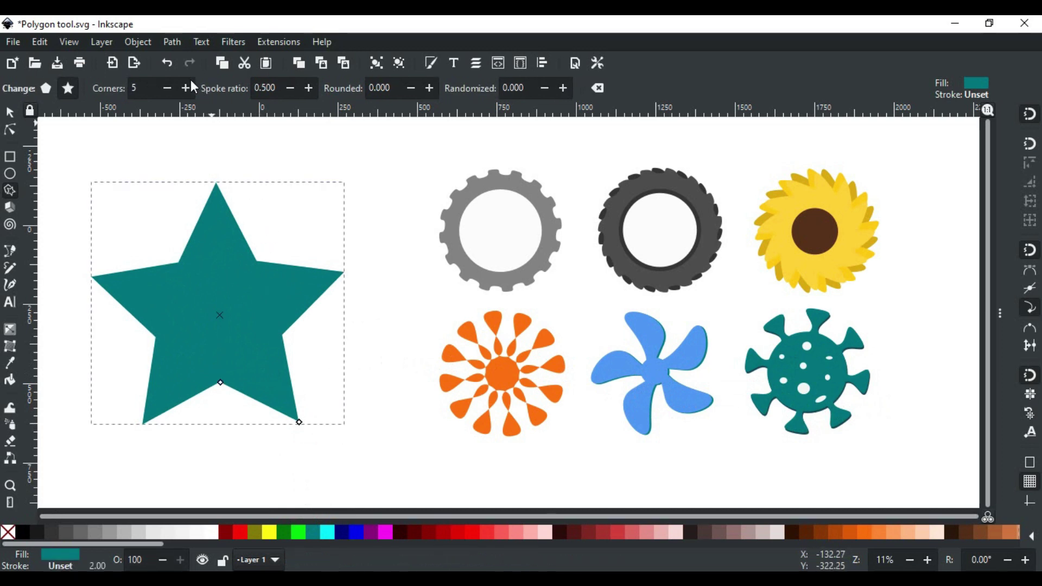
pyautogui.write('8')
pyautogui.press('Return')
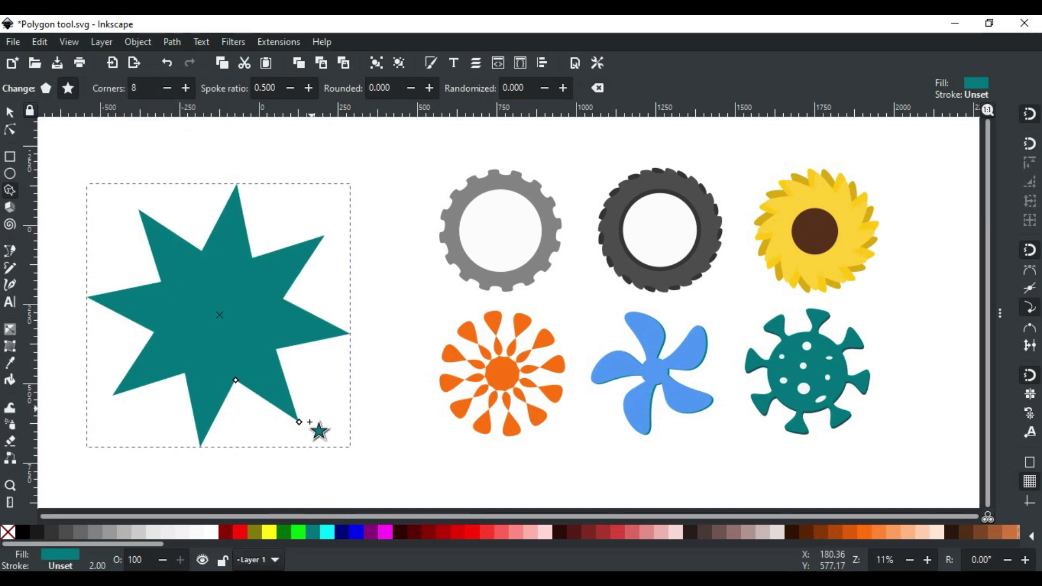
pyautogui.moveTo(300, 425); pyautogui.dragTo(370, 418)
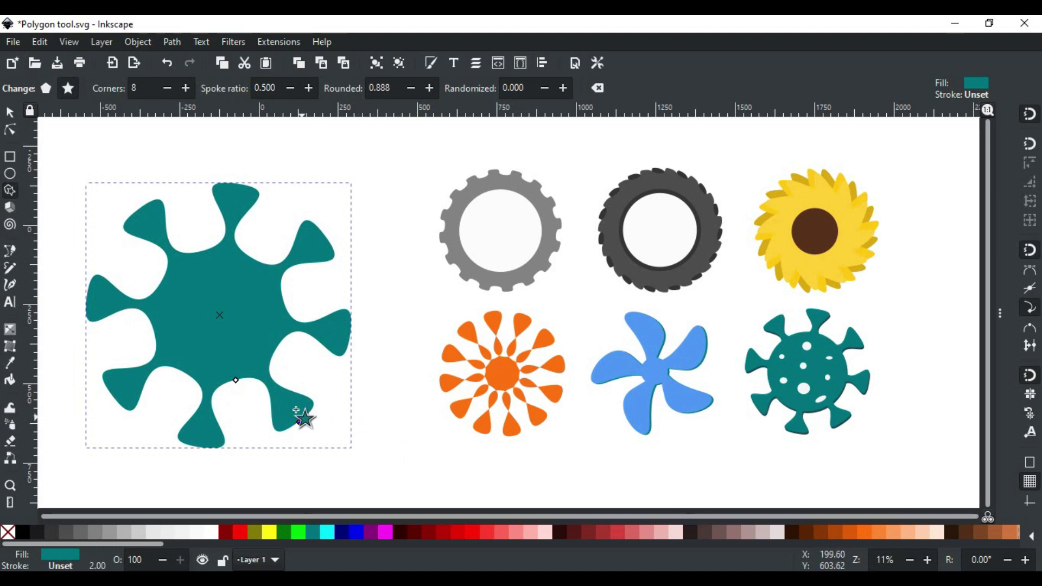
# Draw a teal circle over the virus shape's body, move it to the centre and enlarge it to about 563 mm
pyautogui.click(14, 174)
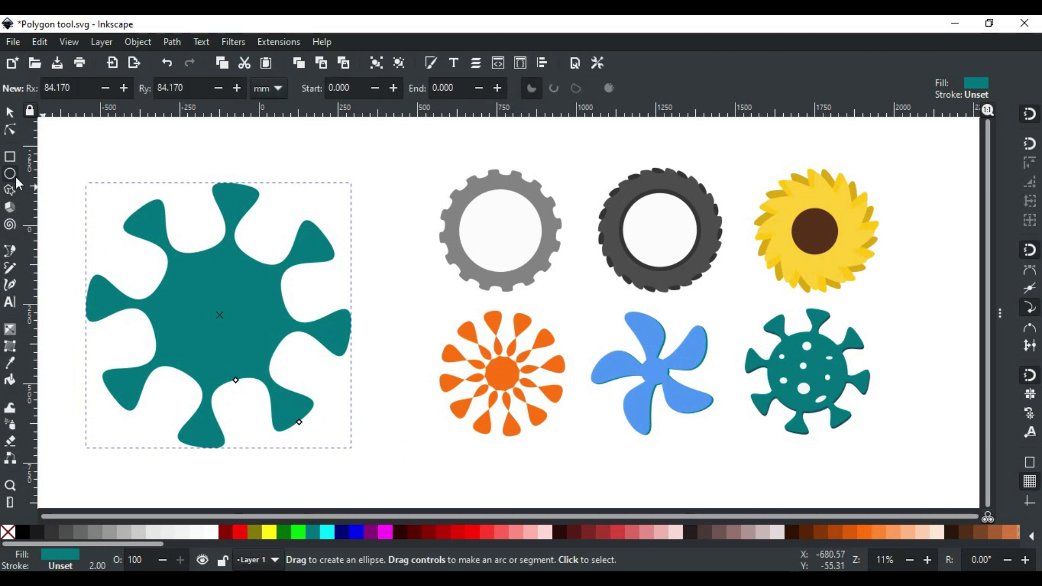
pyautogui.press('ctrl')
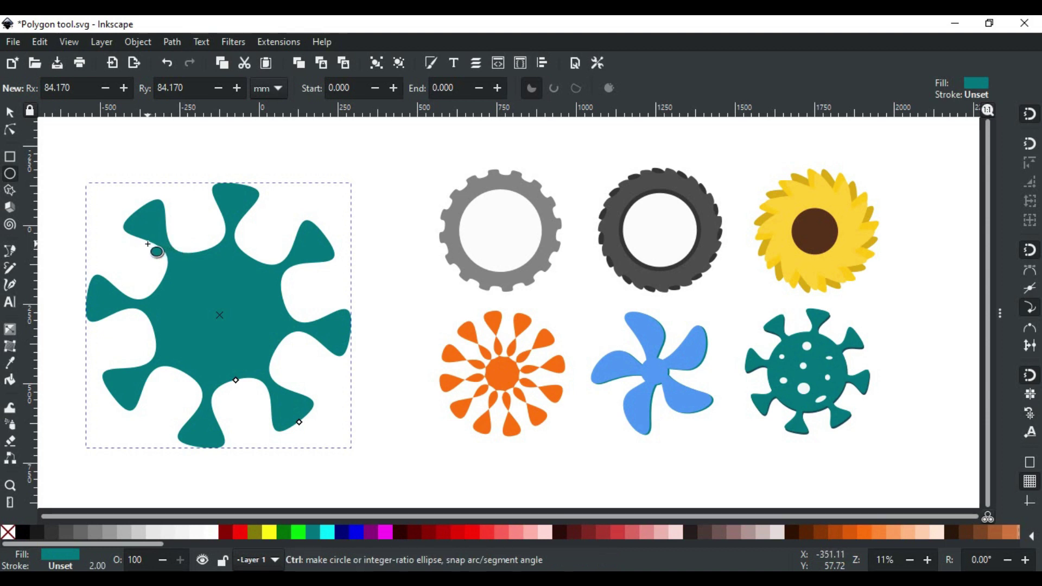
pyautogui.moveTo(174, 265); pyautogui.dragTo(313, 411)
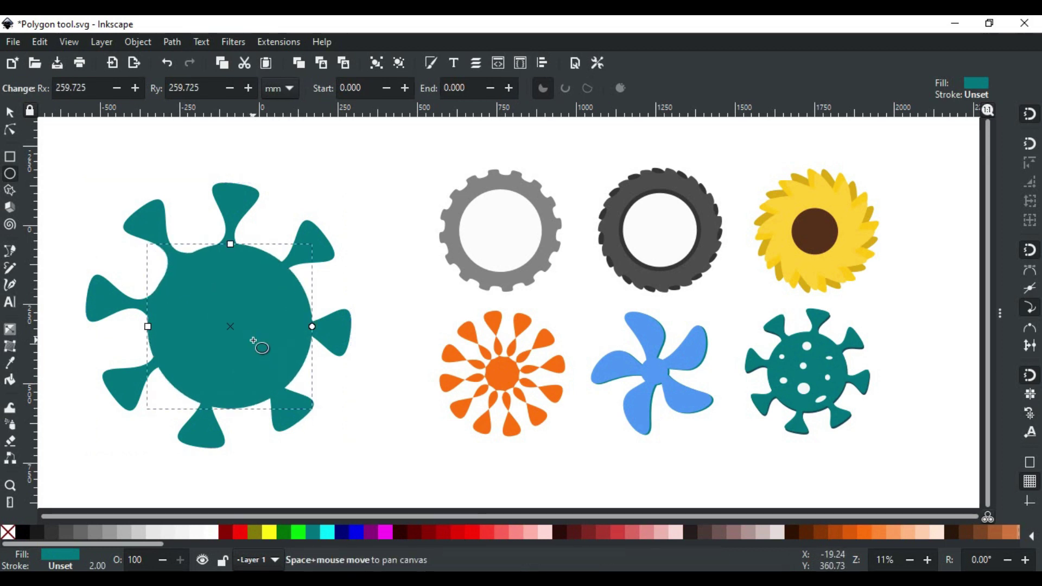
pyautogui.press('s')
pyautogui.moveTo(217, 310)
pyautogui.mouseDown()
pyautogui.moveTo(191, 298)
pyautogui.moveTo(205, 304)
pyautogui.mouseUp()
pyautogui.moveTo(304, 402); pyautogui.dragTo(314, 411)
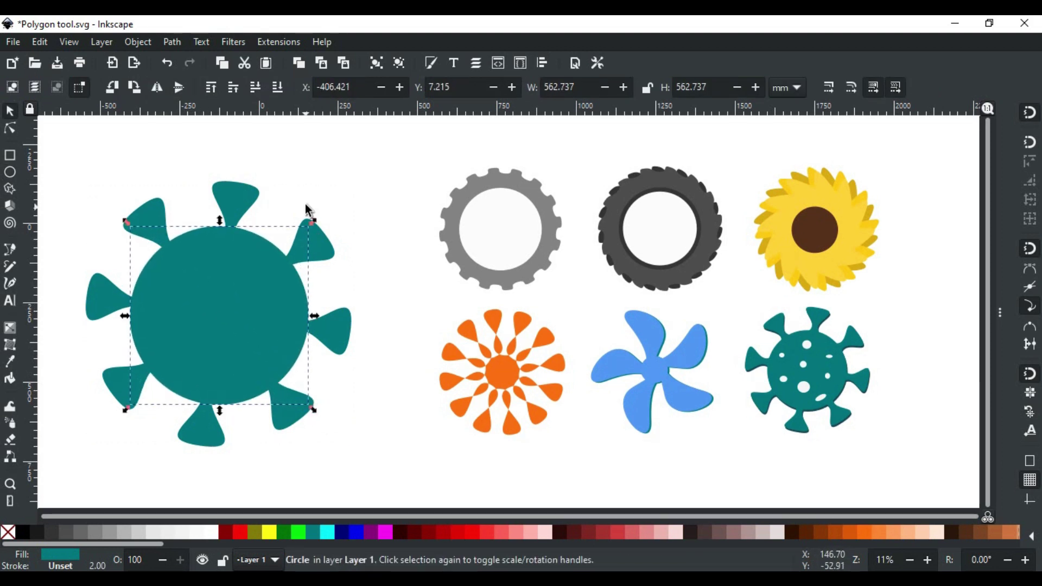
# Align the teal circle and the rounded teal star on a common centre
pyautogui.keyDown('shift'); pyautogui.click(312, 239); pyautogui.keyUp('shift')
pyautogui.hotkey('ctrl', 'shift', 'a')
pyautogui.press('F12')
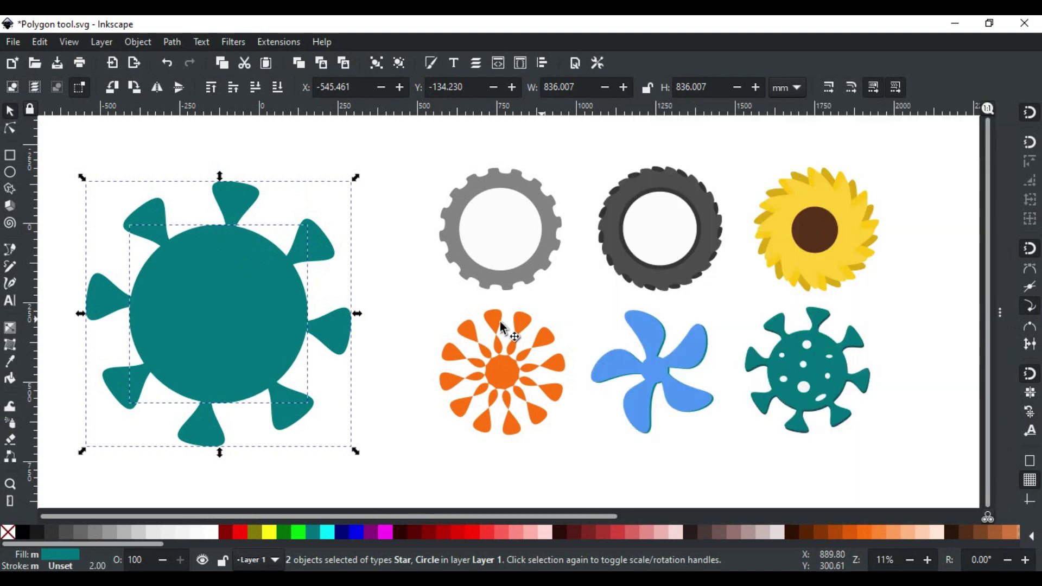
pyautogui.click(389, 324)
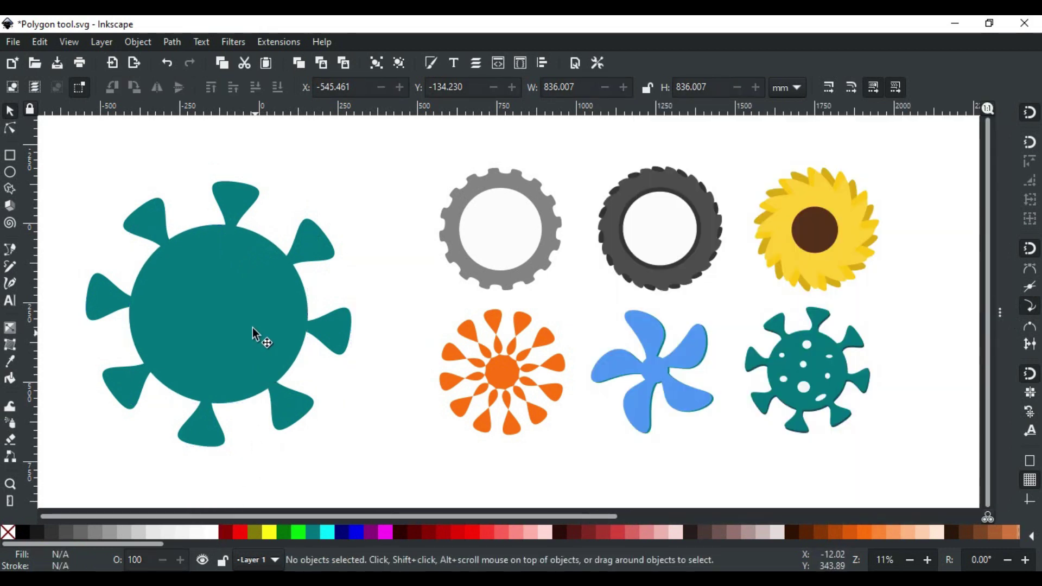
# Scatter ten white circles and ellipses of varying sizes over the teal circle as spots
pyautogui.click(9, 169)
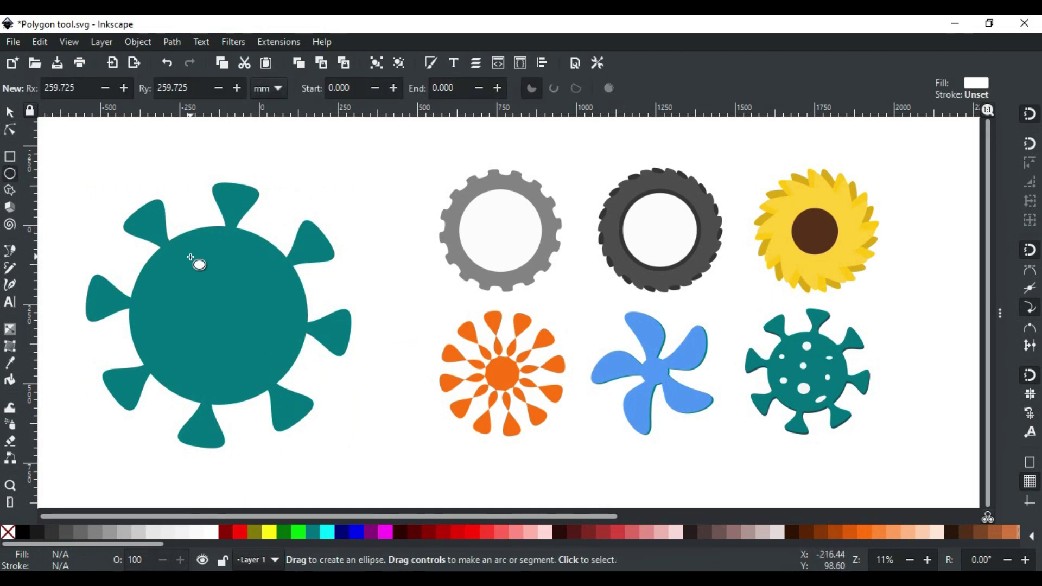
pyautogui.moveTo(188, 261)
pyautogui.mouseDown()
pyautogui.moveTo(269, 285)
pyautogui.moveTo(229, 299)
pyautogui.mouseUp()
pyautogui.moveTo(189, 334)
pyautogui.mouseDown()
pyautogui.moveTo(260, 376)
pyautogui.moveTo(241, 368)
pyautogui.mouseUp()
pyautogui.moveTo(267, 321); pyautogui.dragTo(268, 321)
pyautogui.moveTo(196, 384); pyautogui.dragTo(206, 391)
pyautogui.moveTo(236, 246); pyautogui.dragTo(240, 255)
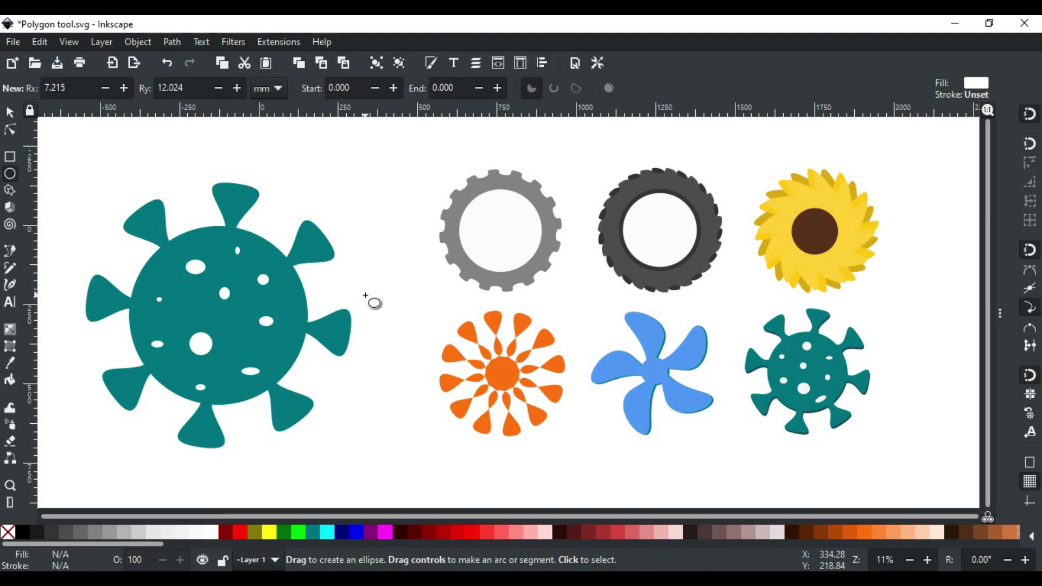
pyautogui.click(9, 191)
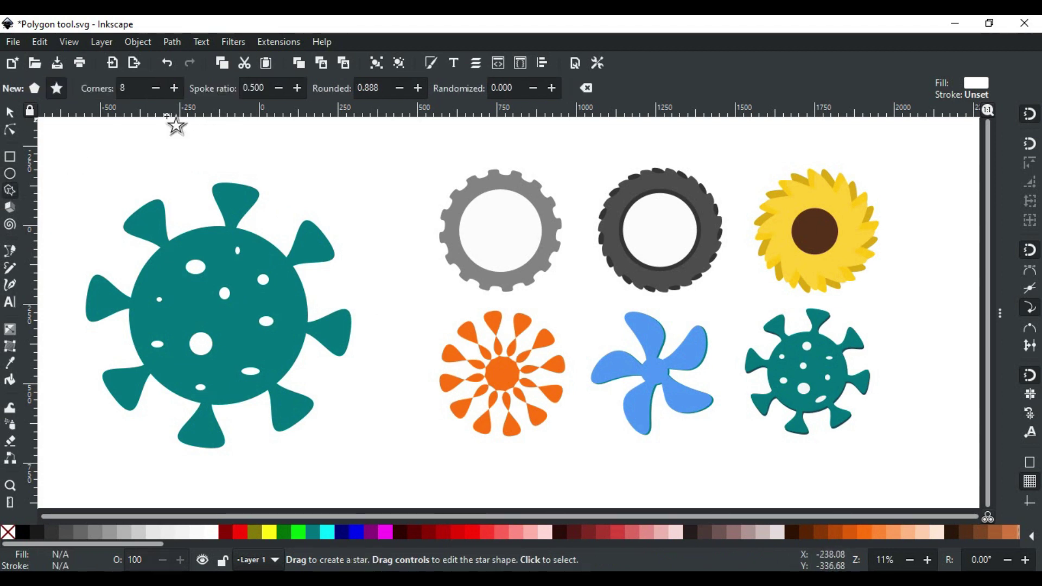